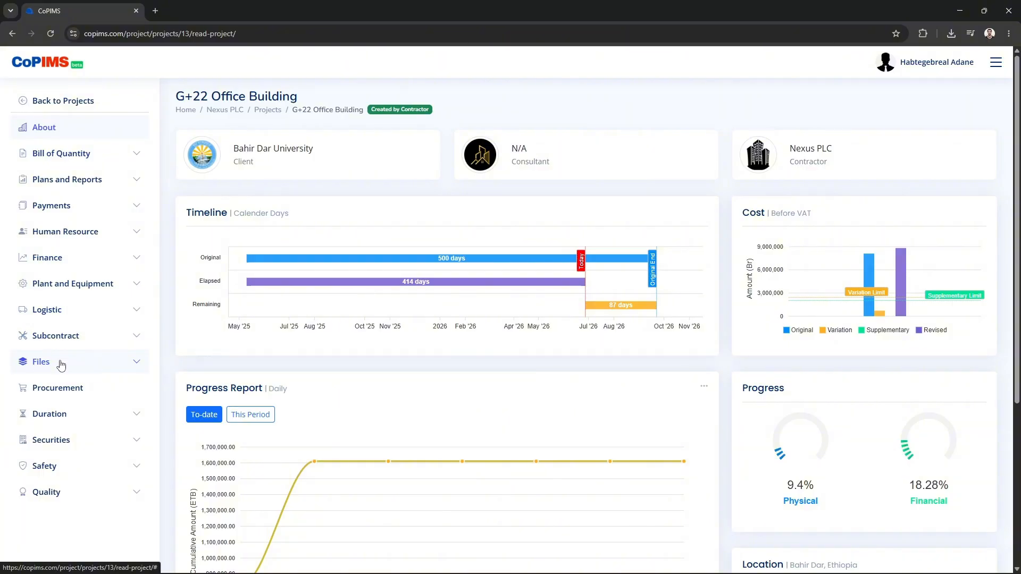
Expand the Files entry in the G+22 Office Building sidebar to show Files and Letters
left_click(61, 364)
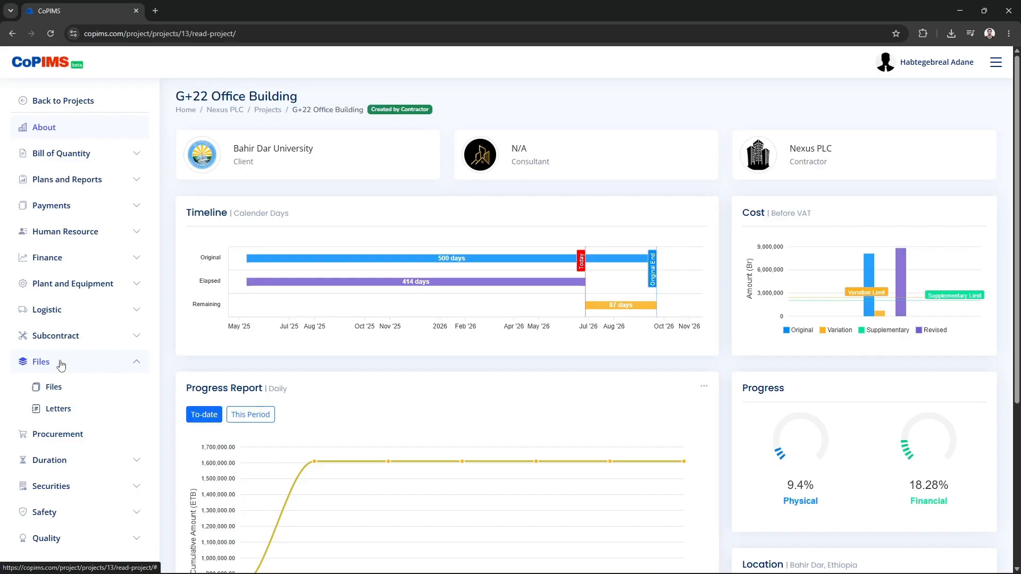
Open the empty File Management page and check the category filter options without changing them
left_click(57, 391)
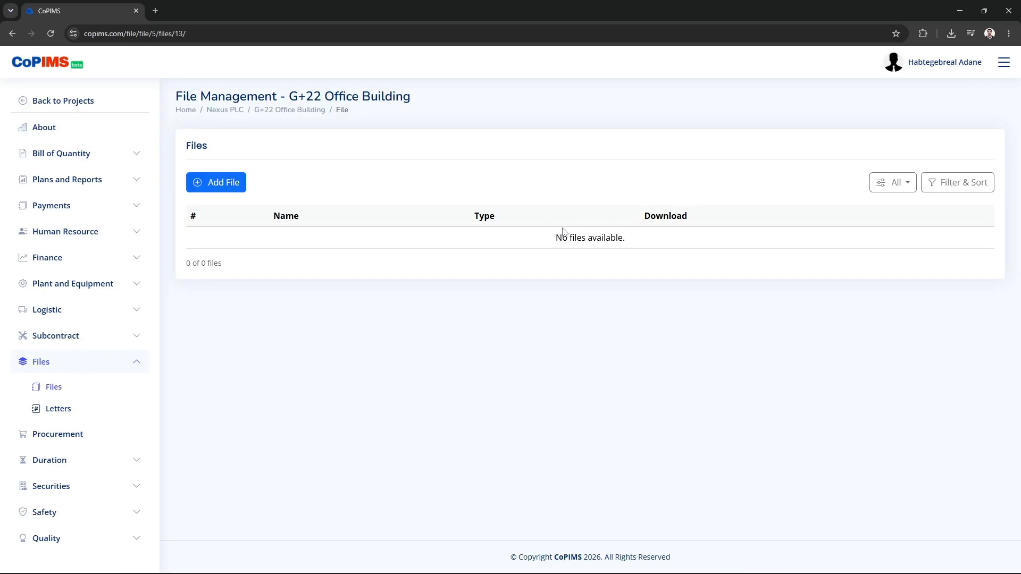
left_click(909, 187)
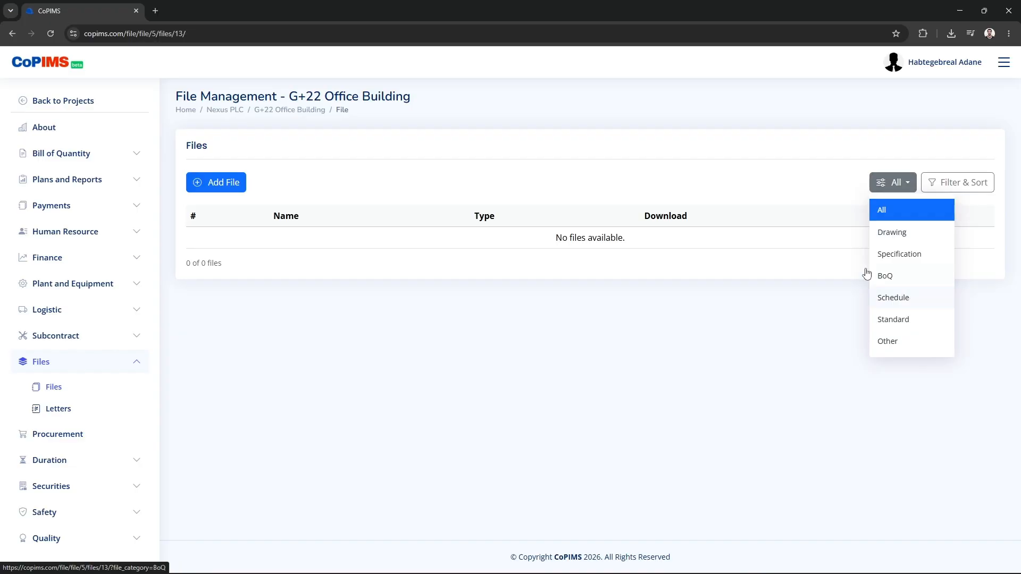
left_click(299, 213)
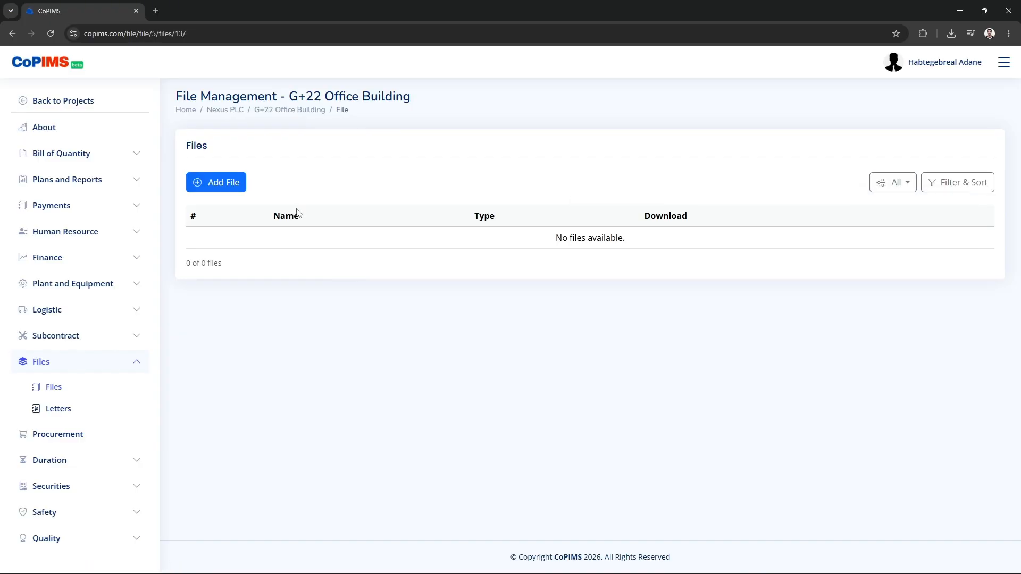
Add 'Architectural Drawing' as a Drawing-type file with ICT.dwg from the MPH Drawings folder
left_click(219, 191)
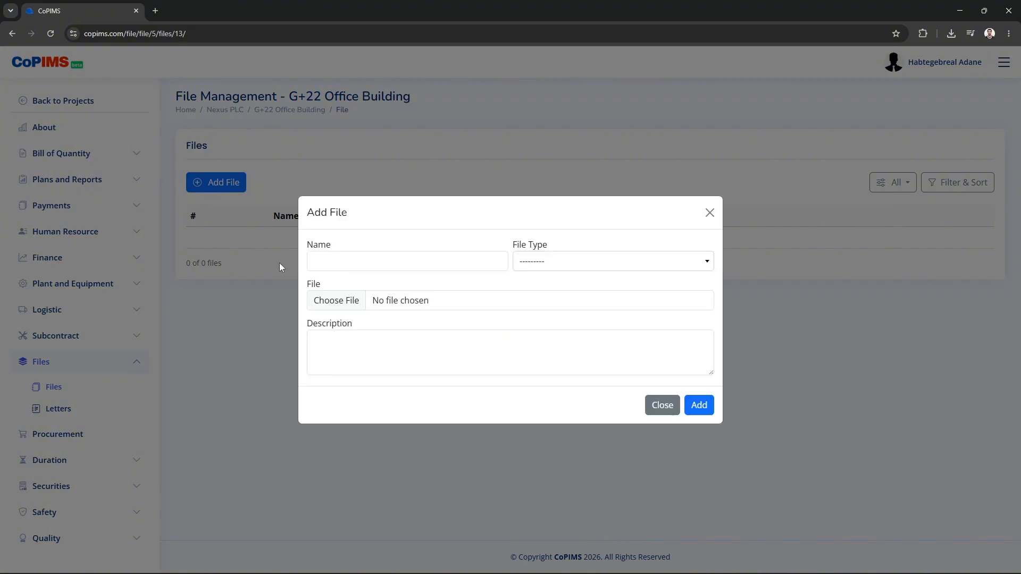
left_click(351, 258)
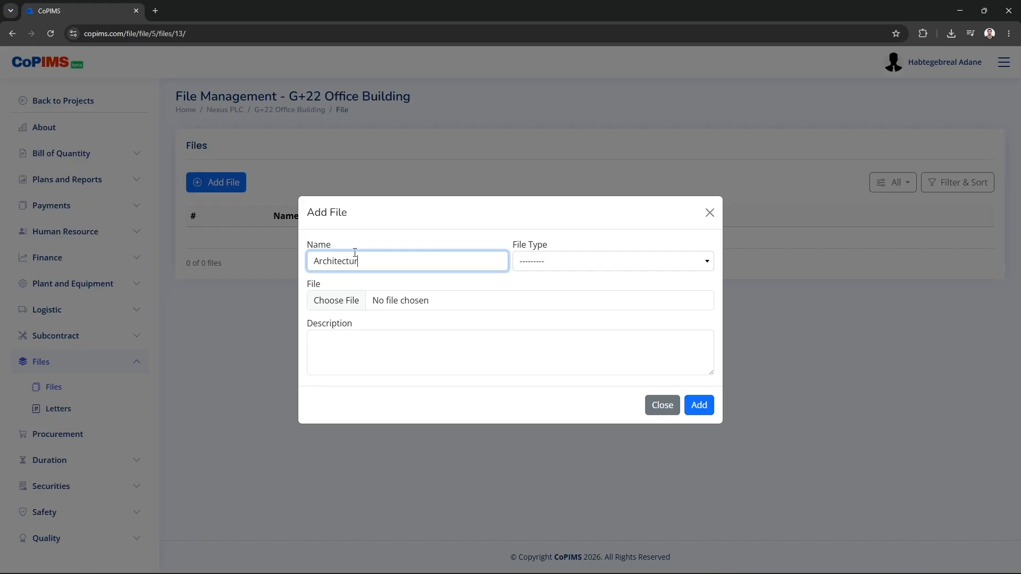
type("Drawing")
left_click(533, 255)
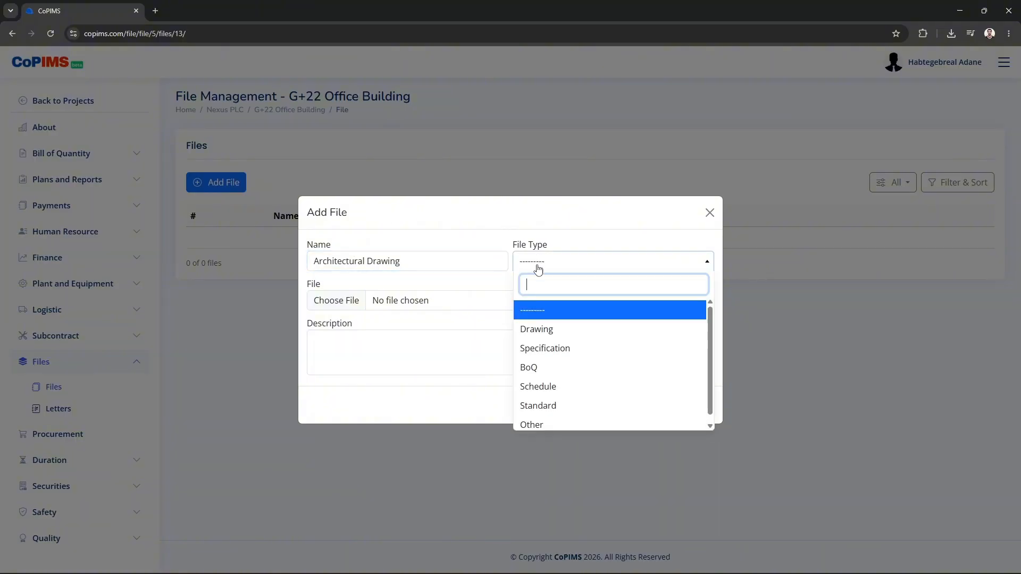
left_click(538, 329)
left_click(396, 303)
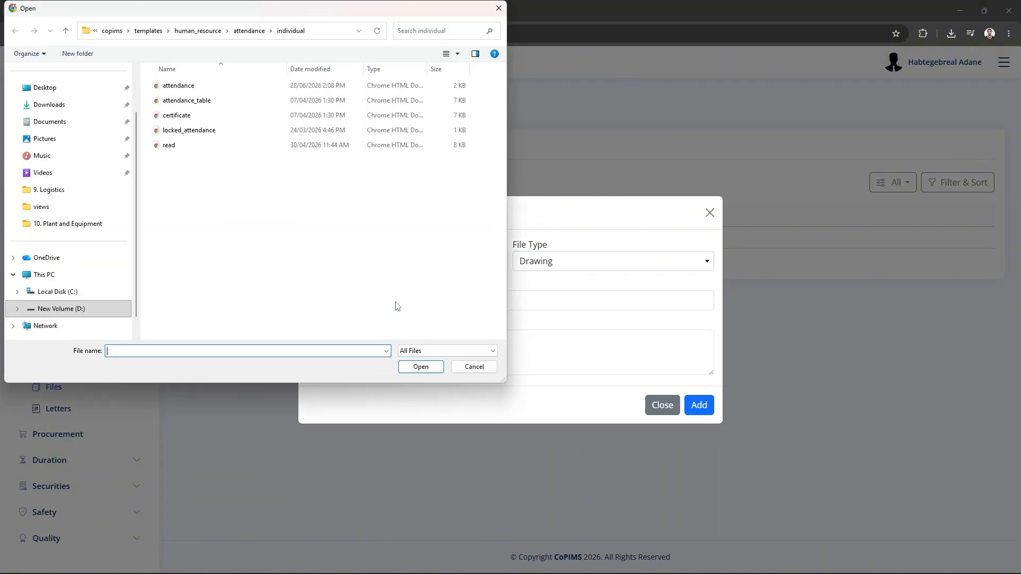
left_click(45, 105)
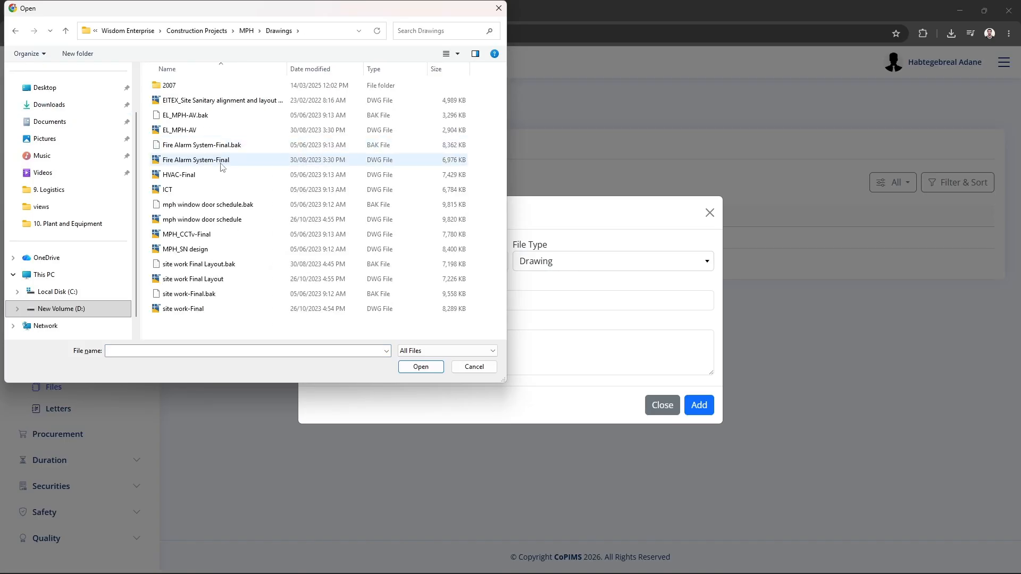
double_click(215, 193)
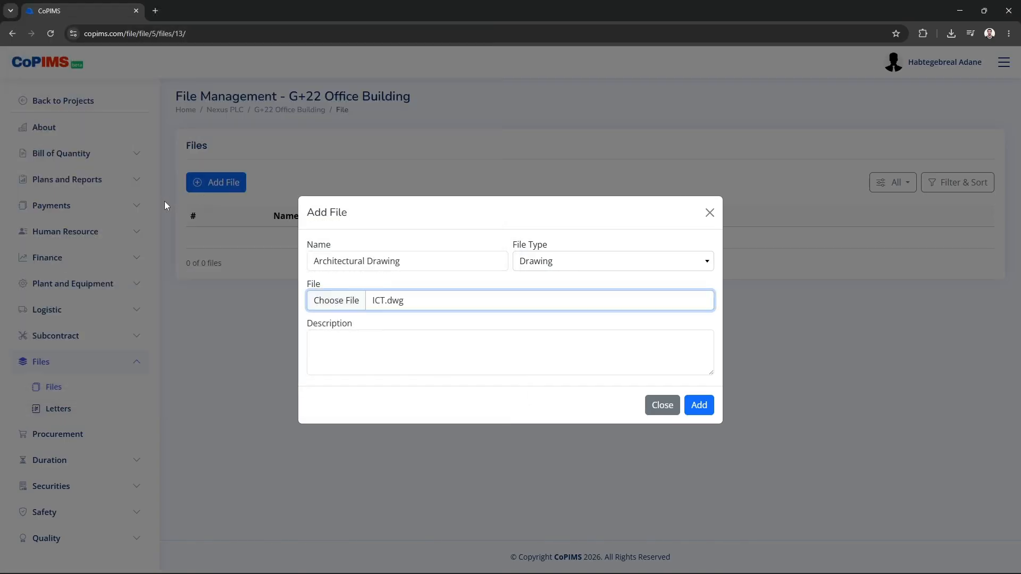
left_click(367, 351)
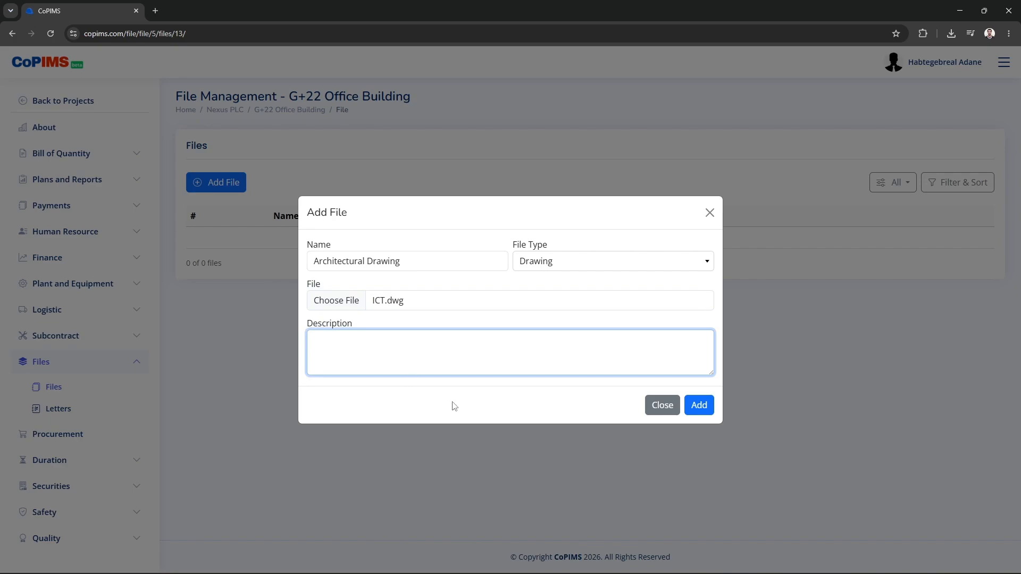
left_click(699, 408)
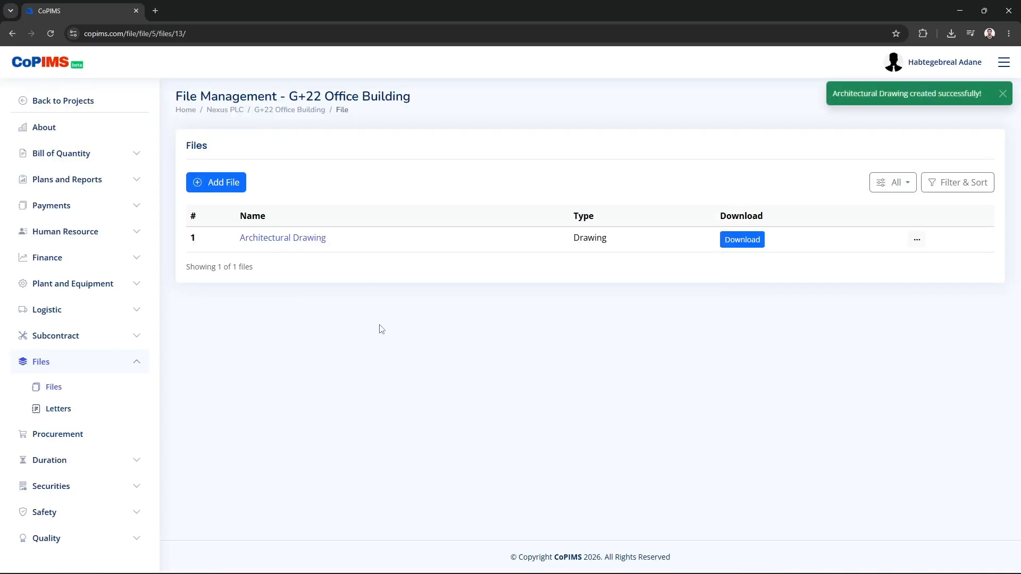
left_click(294, 243)
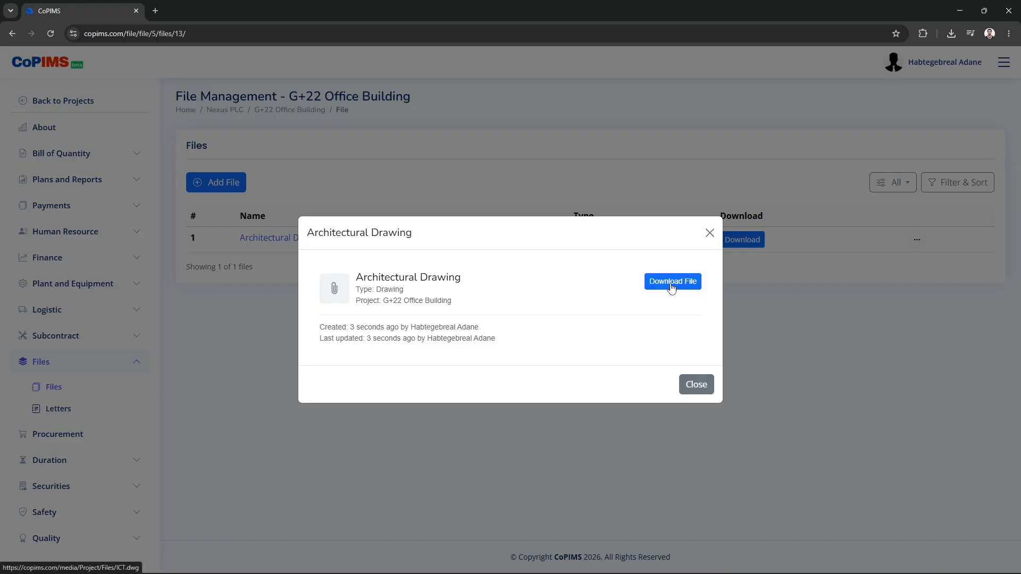
left_click(807, 263)
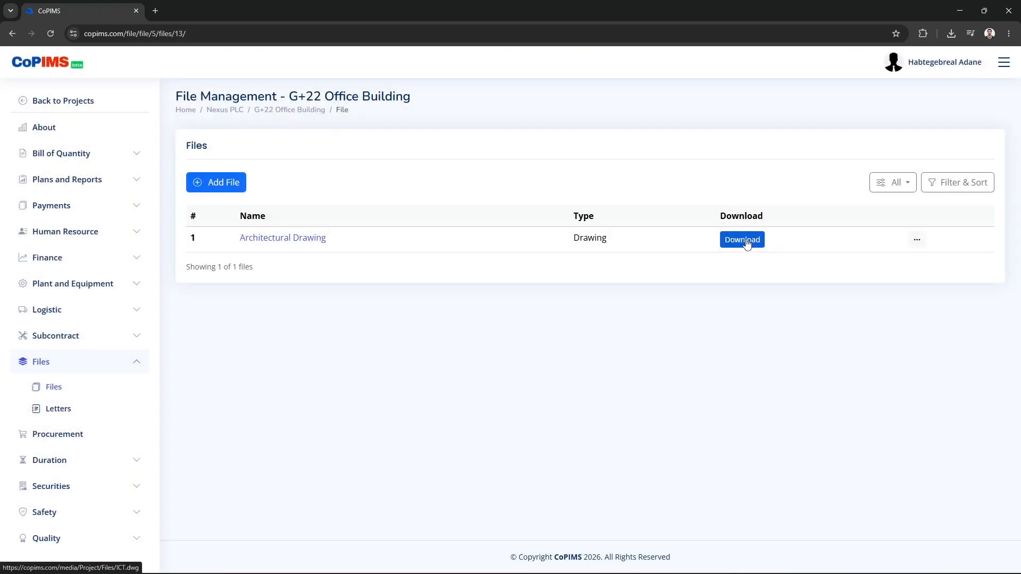
left_click(210, 183)
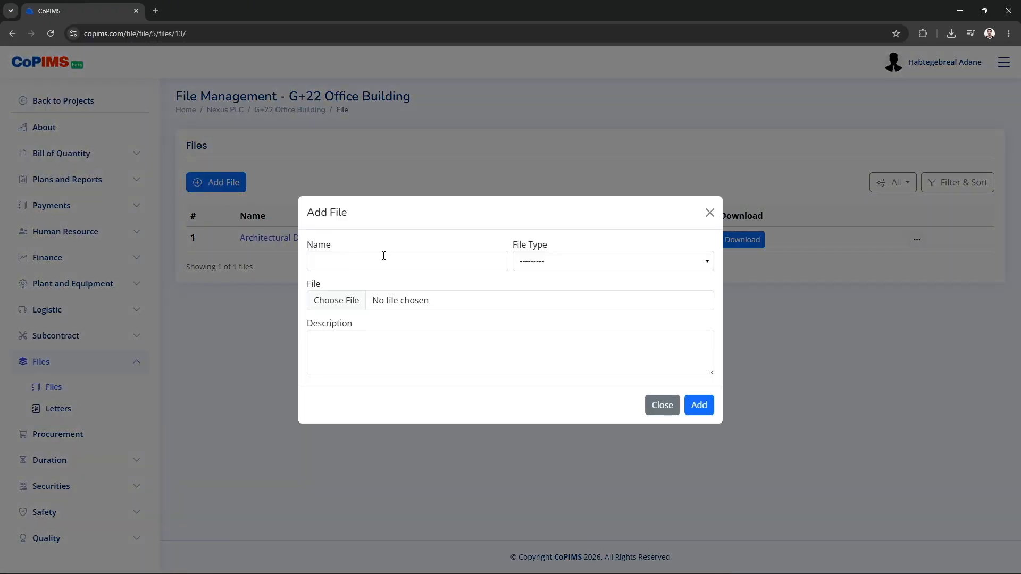
Submit a 'Site work Drawing' file of type Drawing with site work-Final.dwg attached
left_click(375, 261)
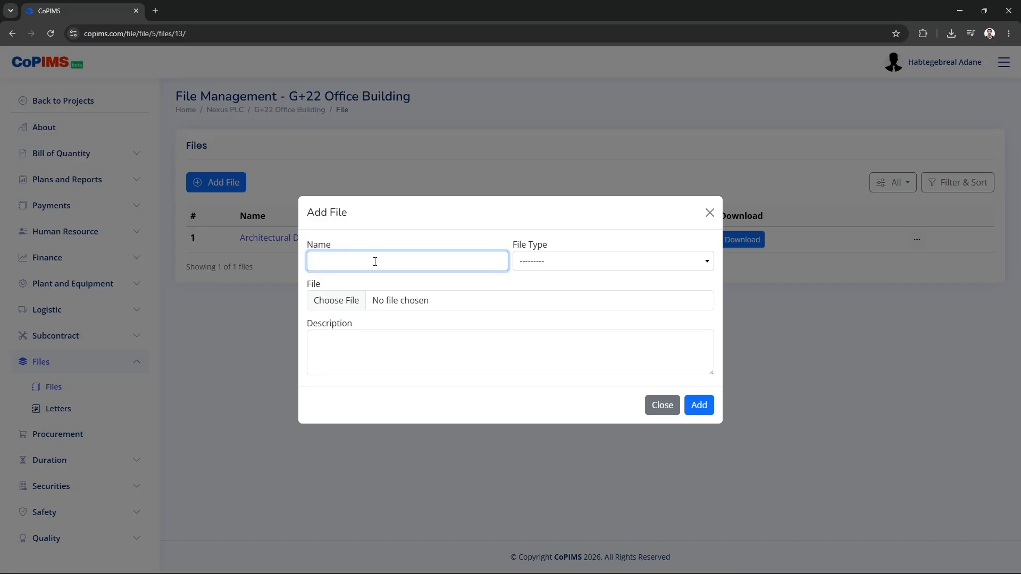
left_click(340, 299)
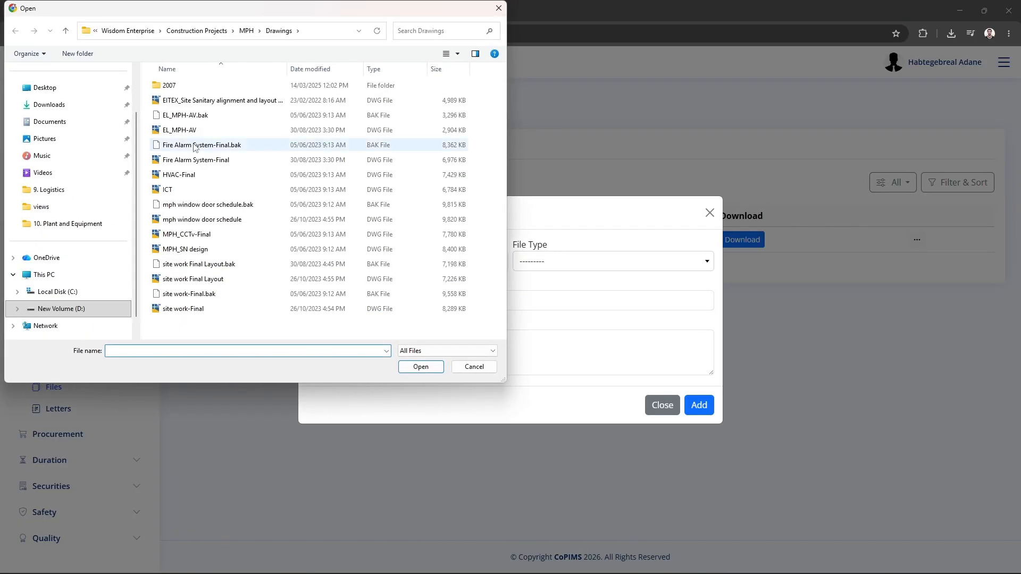
left_click(197, 310)
double_click(197, 310)
left_click(378, 261)
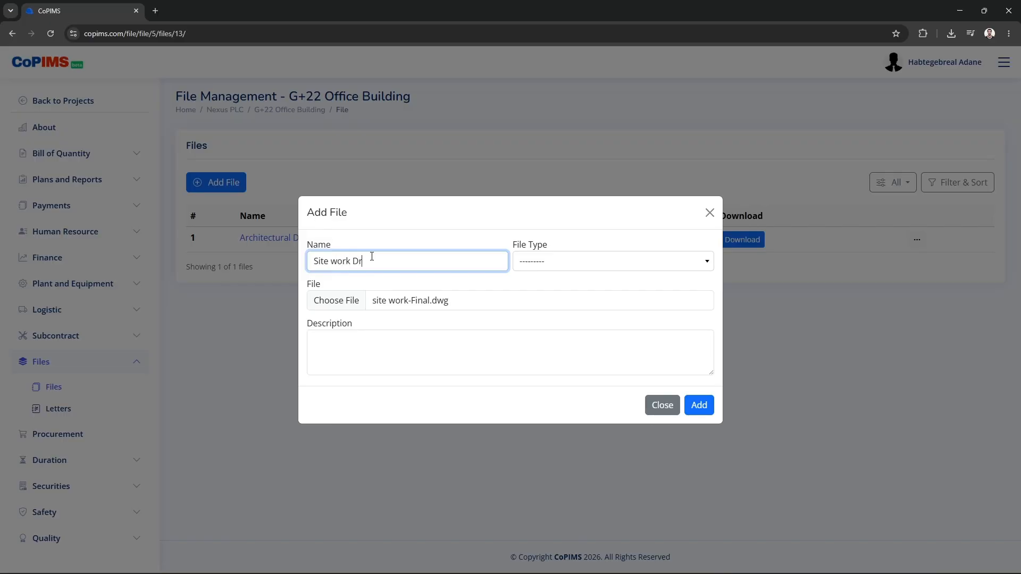
type("Site work Drawing")
left_click(547, 268)
left_click(548, 328)
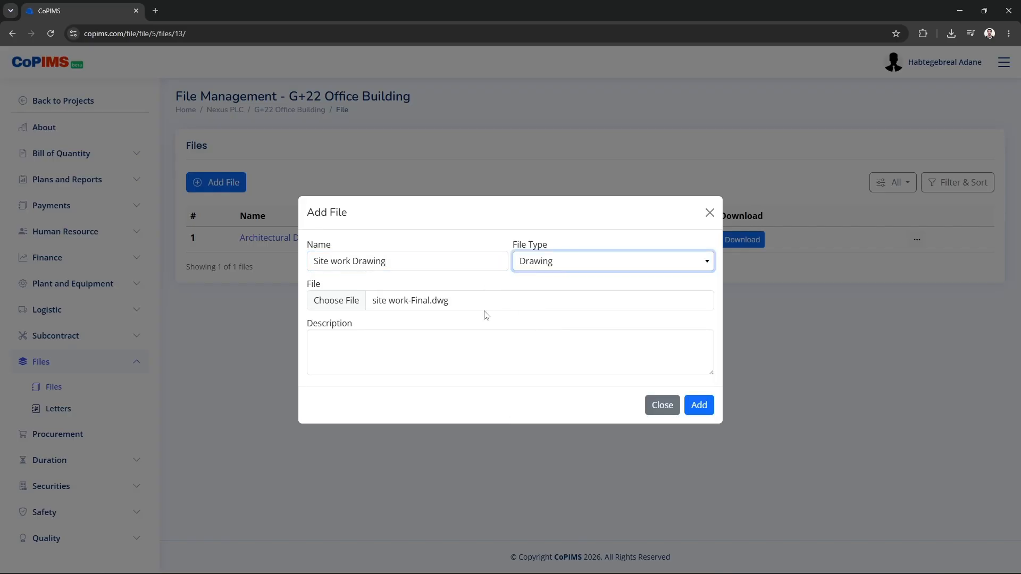
left_click(402, 349)
left_click(700, 406)
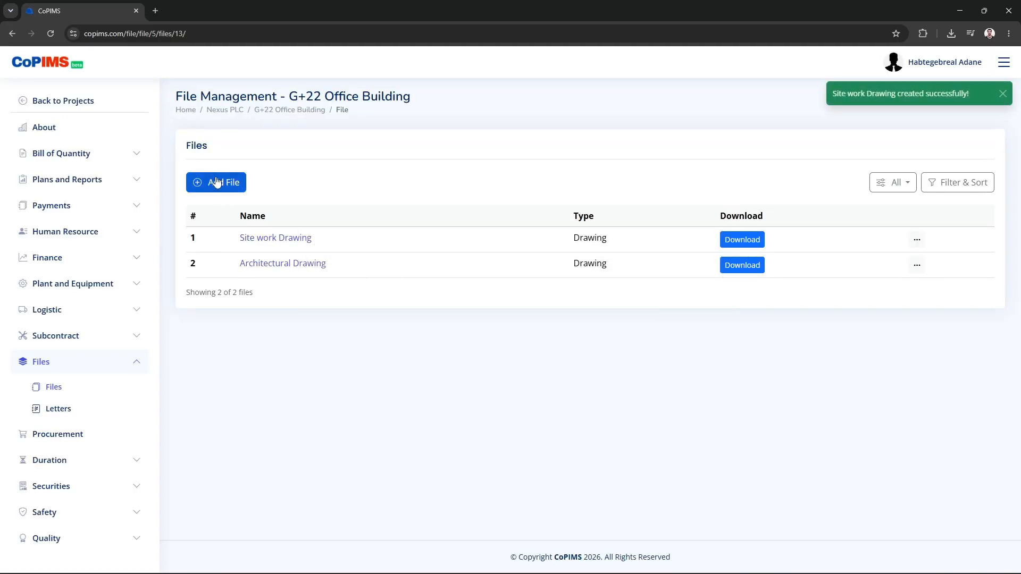
Add an 'Info' file of type Other with MPH Info.docx from the MPH folder attached
left_click(217, 182)
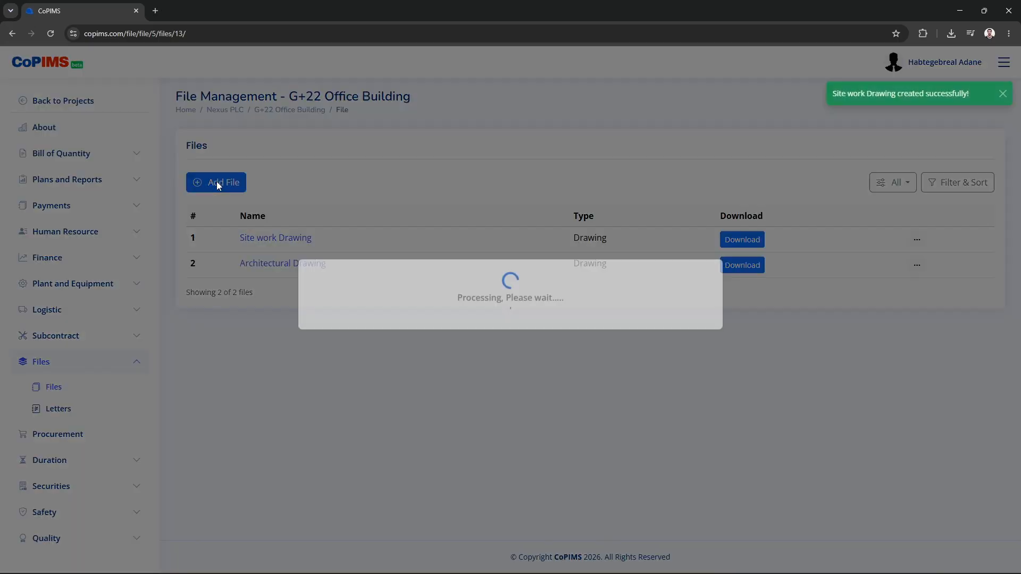
left_click(365, 295)
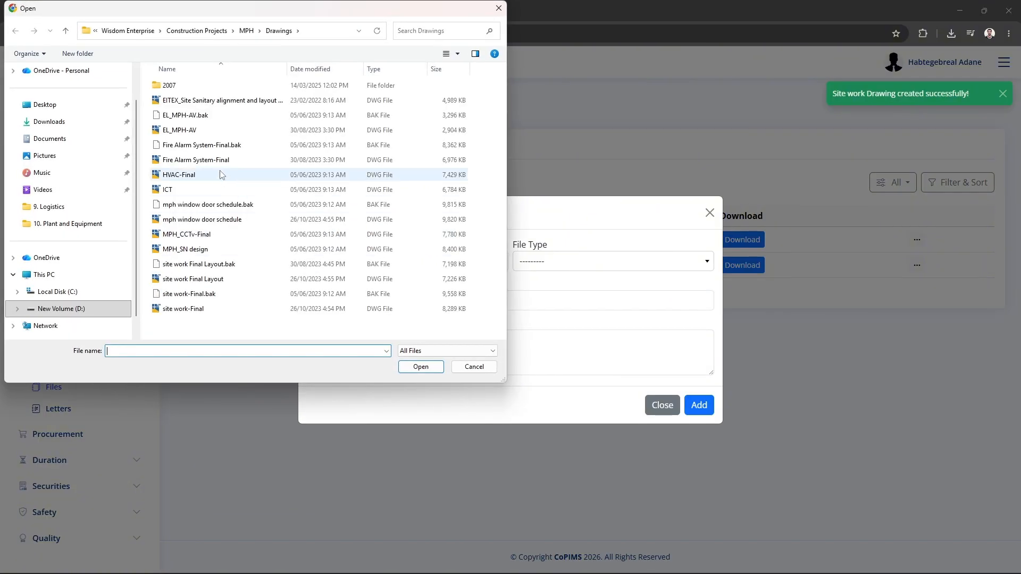
left_click(240, 36)
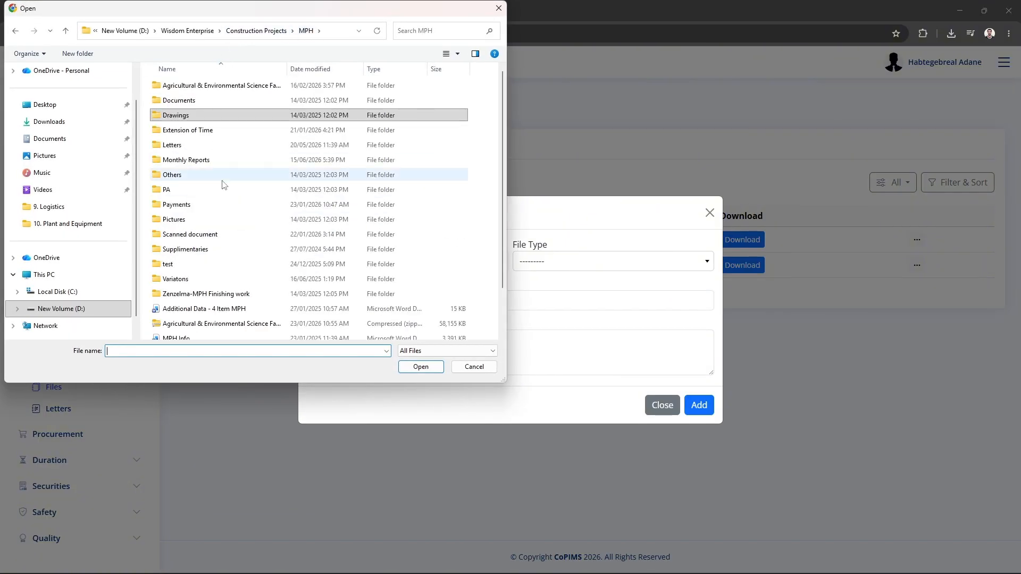
scroll(230, 213, "down", 1)
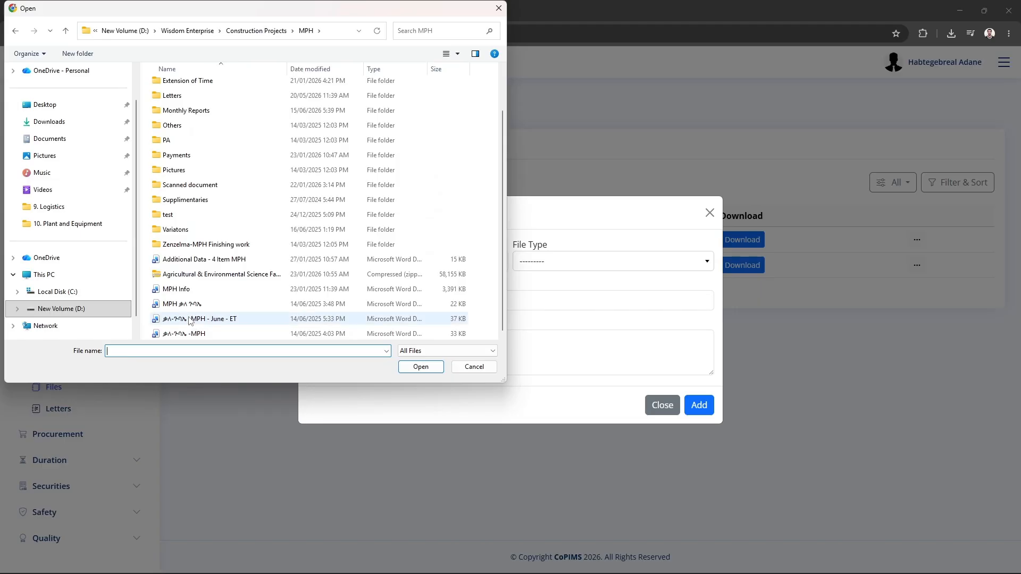
double_click(177, 291)
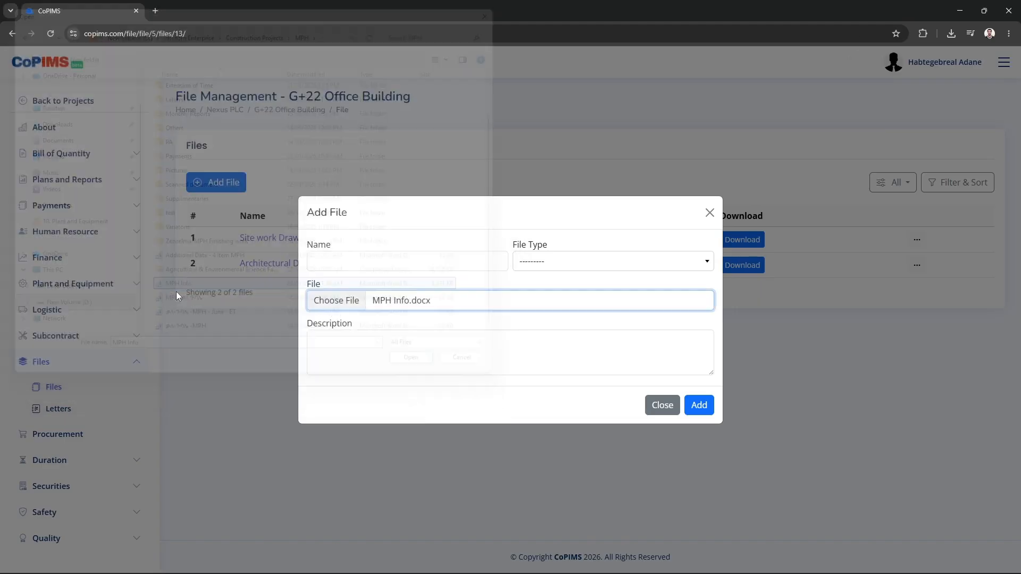
left_click(356, 260)
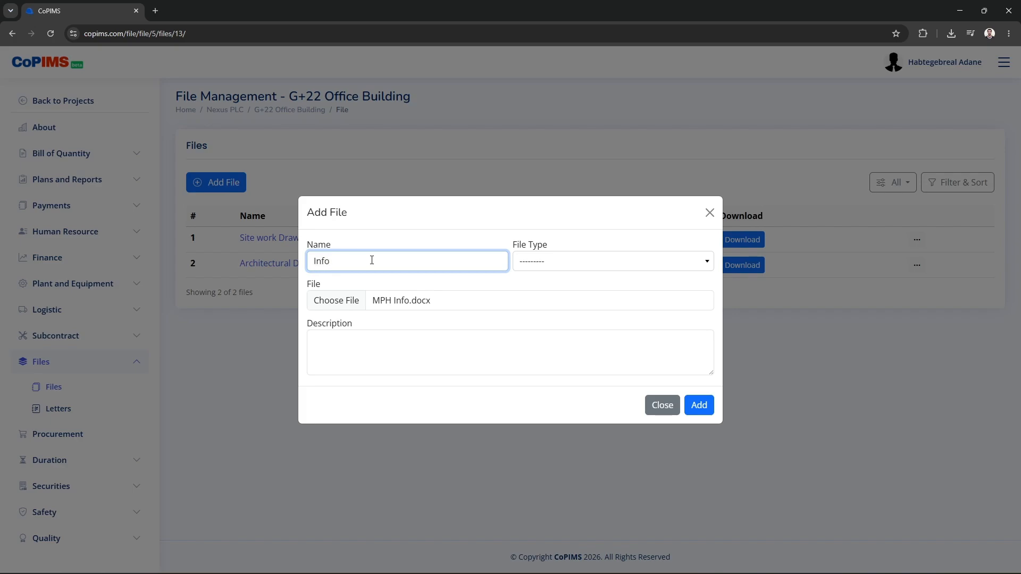
left_click(593, 261)
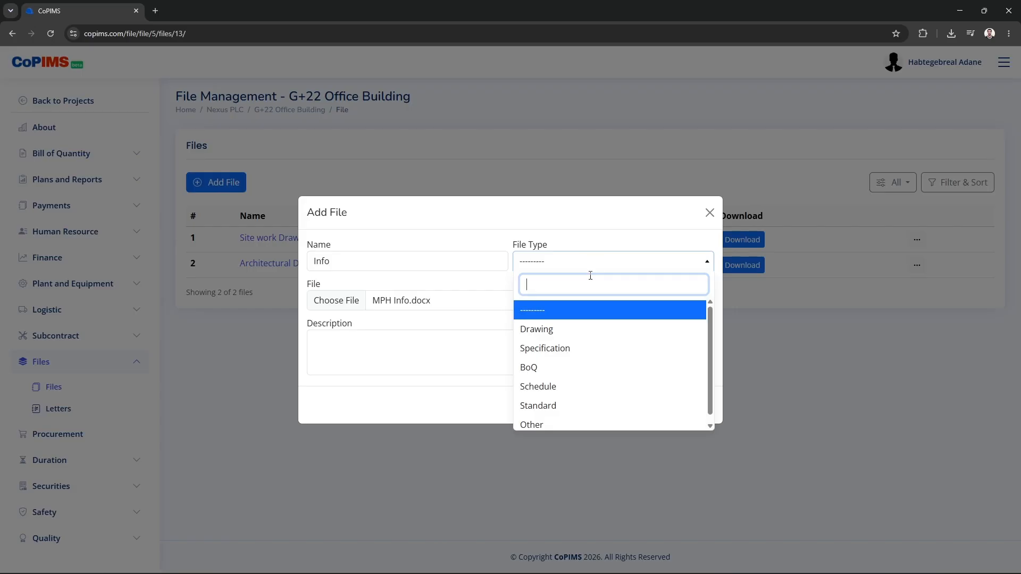
scroll(580, 362, "down", 1)
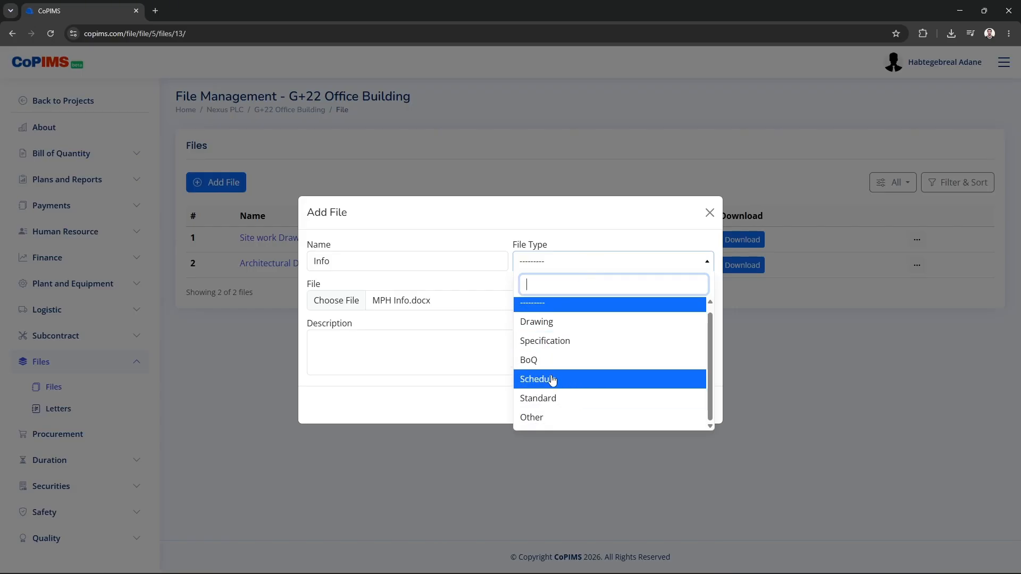
left_click(545, 418)
left_click(698, 405)
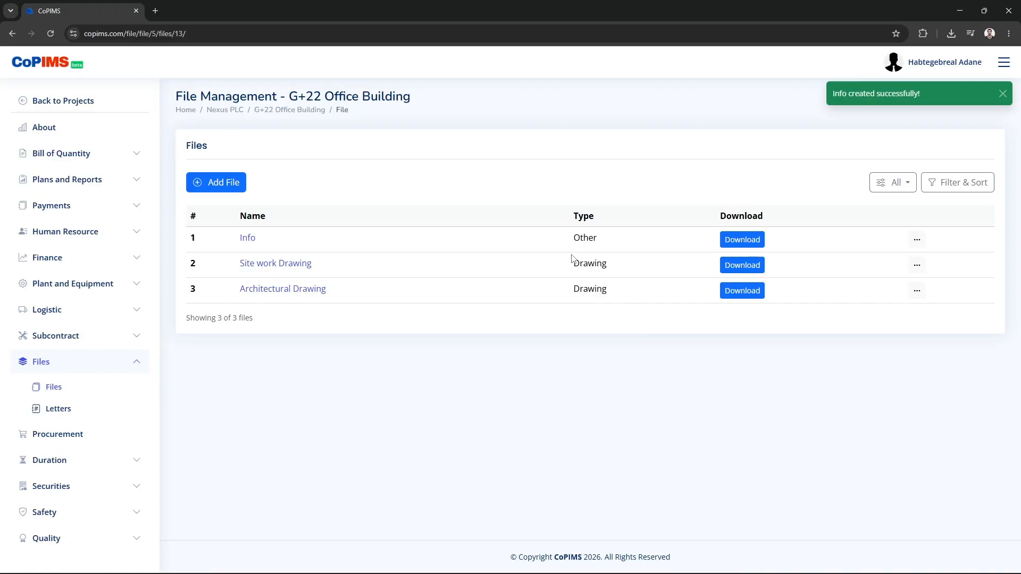
Filter the files by Drawing, then Other, then All, and download the Info file's MPH_Info.docx
left_click(895, 182)
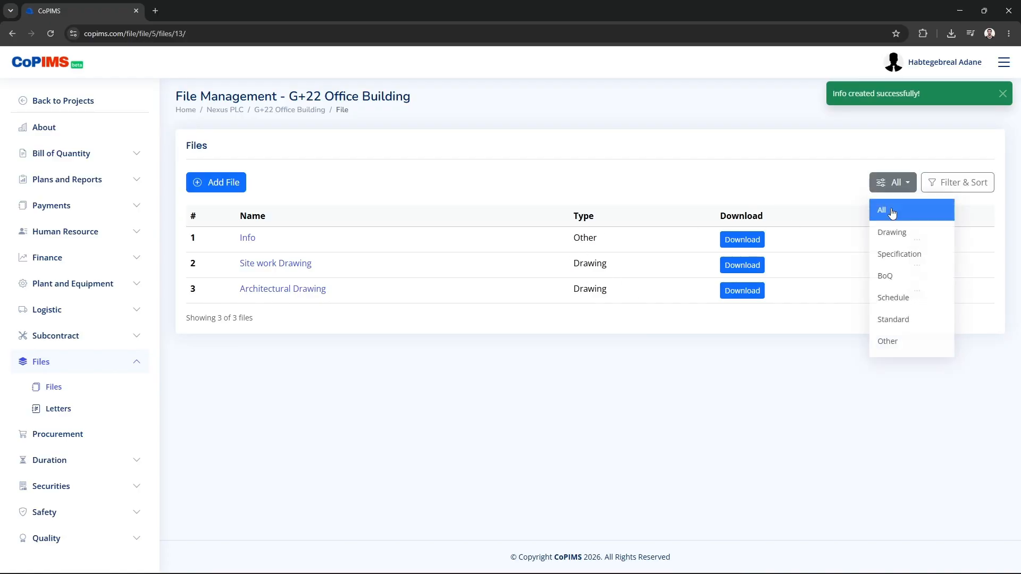
left_click(883, 234)
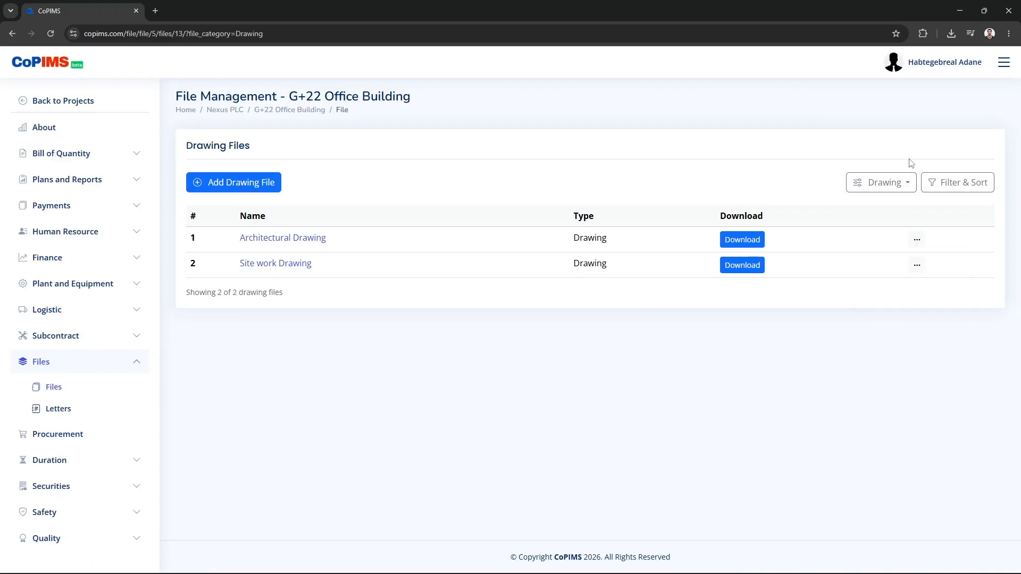
left_click(883, 184)
left_click(884, 342)
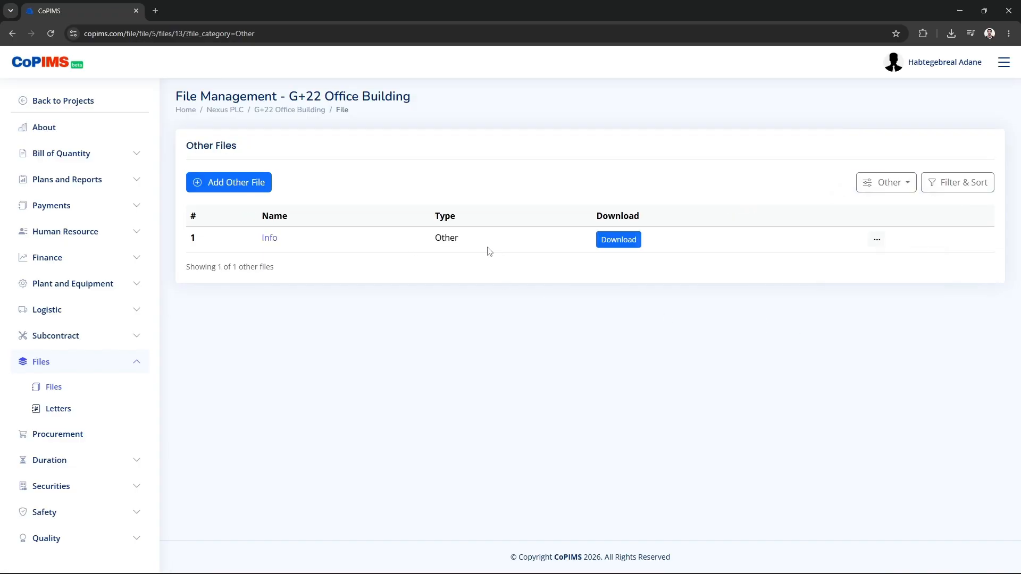
left_click(892, 184)
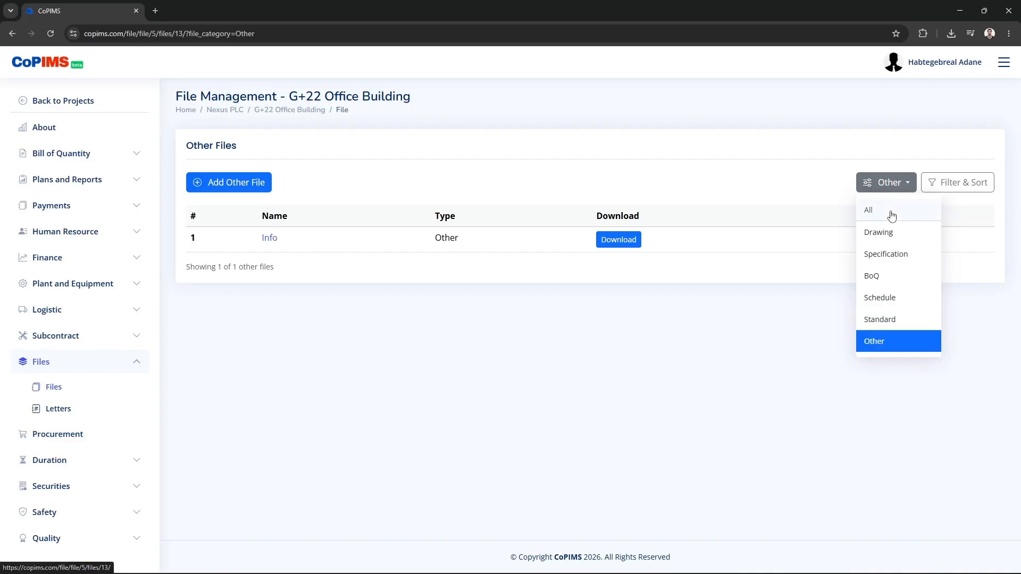
left_click(891, 213)
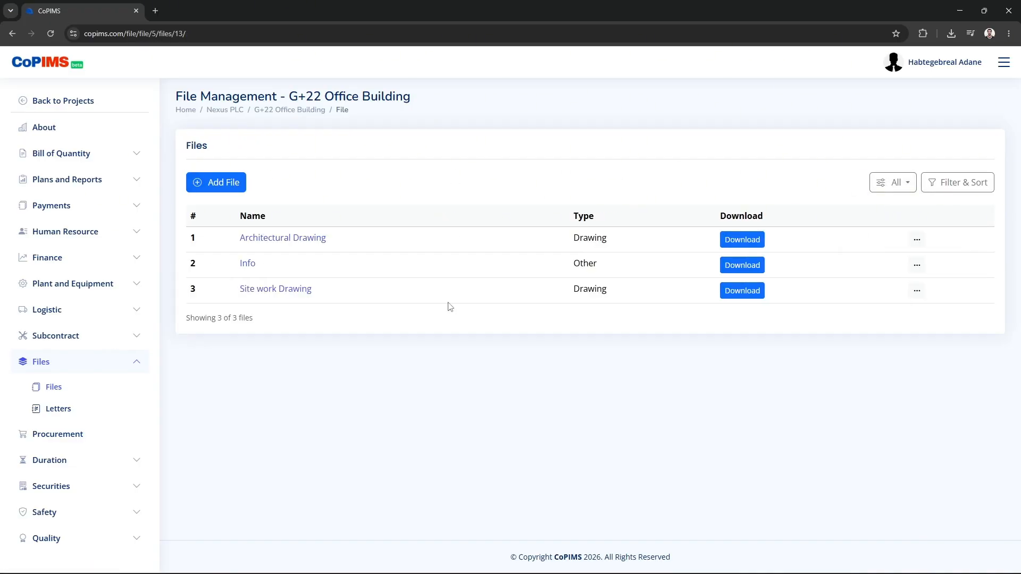
left_click(731, 267)
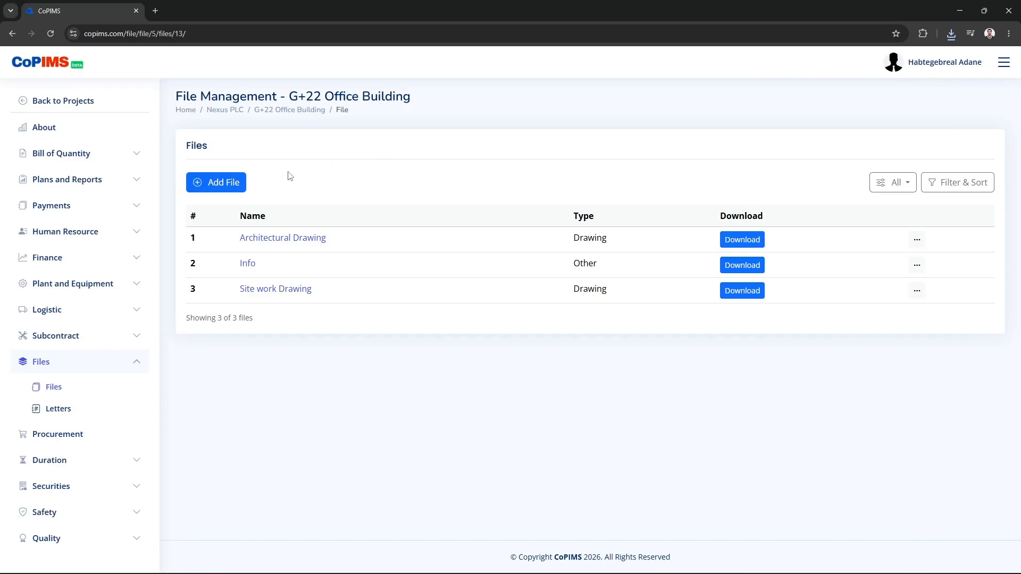
Go to the empty Letters page and check its filter options, leaving it on All
left_click(57, 410)
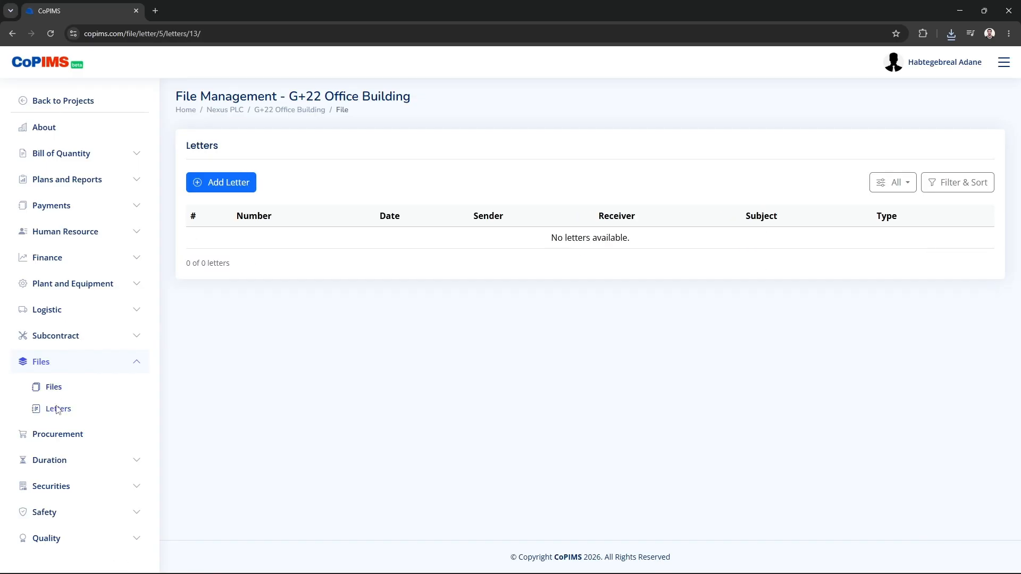
left_click(893, 185)
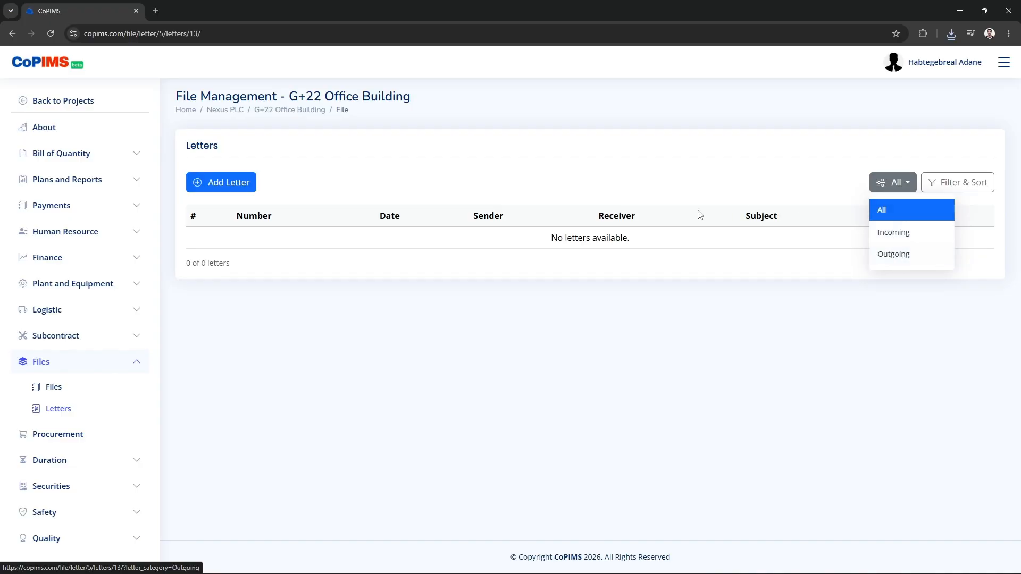
left_click(627, 178)
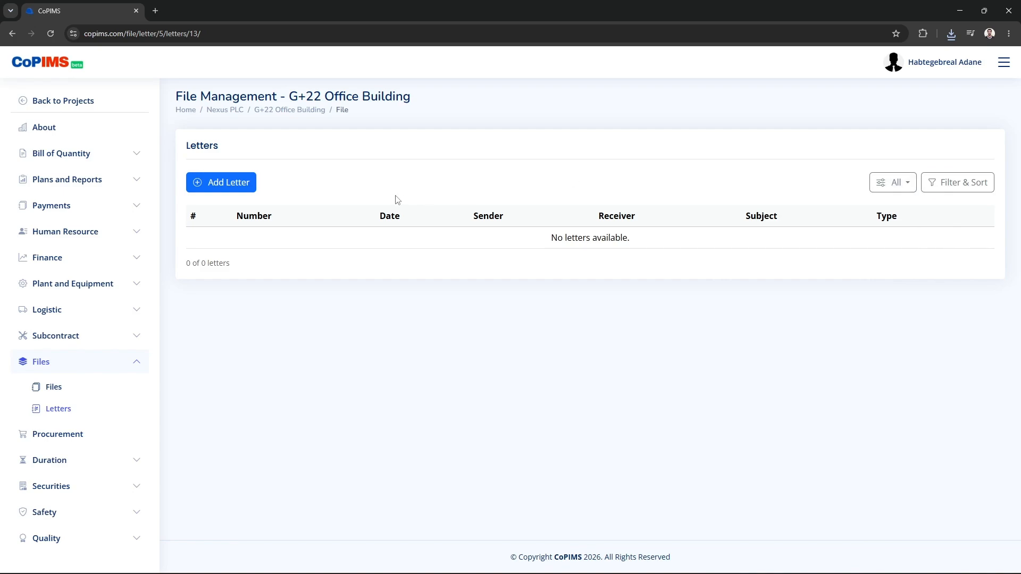
Start a new letter numbered OF/125/2017 and dated 27 June 2026
left_click(221, 181)
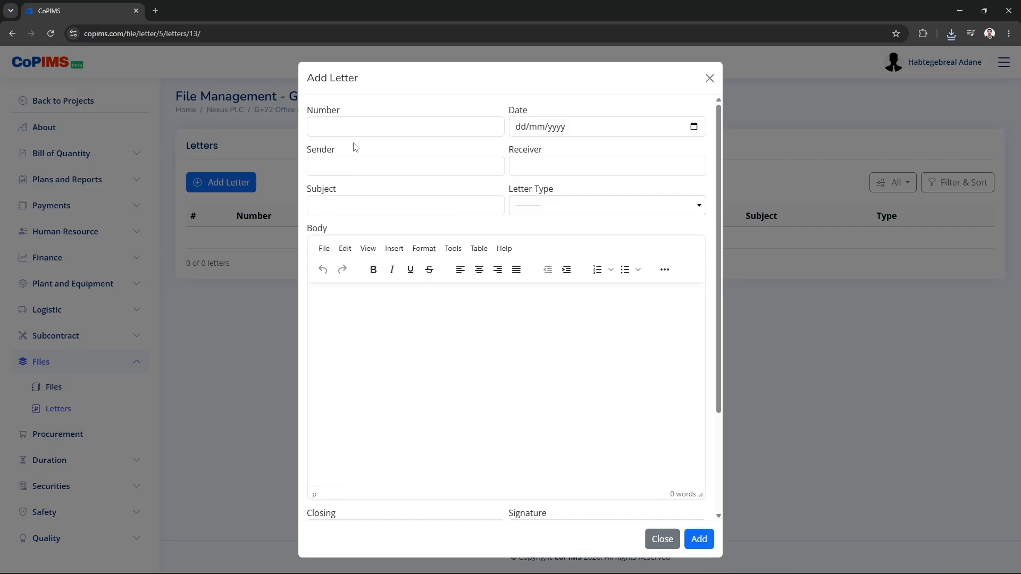
left_click(356, 126)
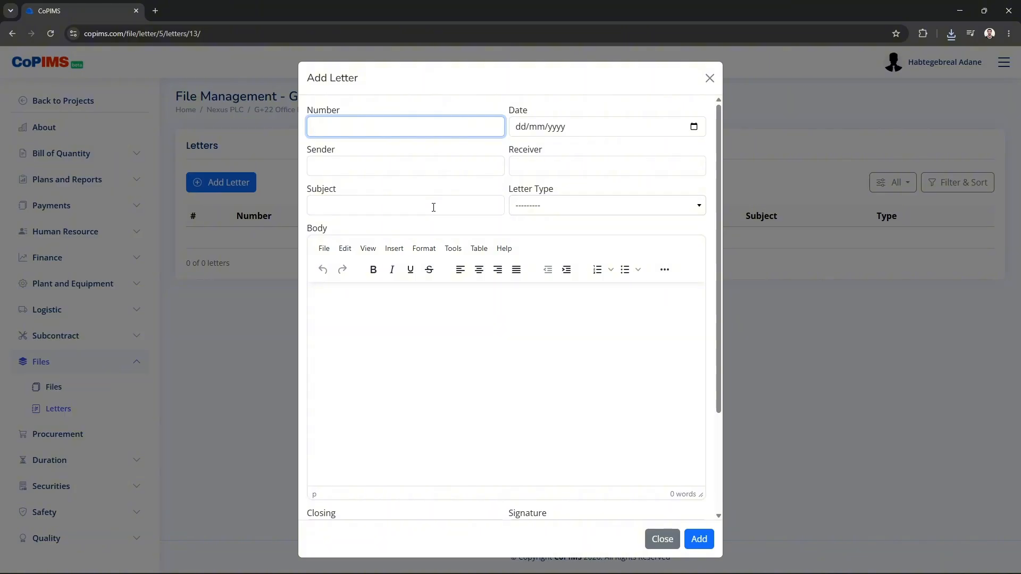
type("OF/125/2017")
left_click(693, 127)
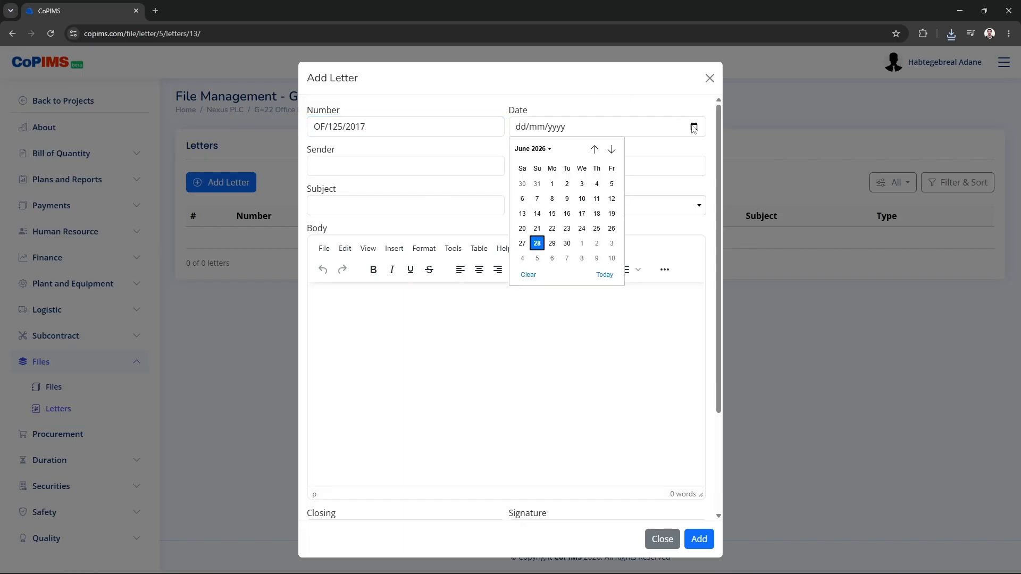
left_click(522, 243)
Set the letter's sender to Nexus PLC and receiver to ABC Consulting PLC
left_click(374, 169)
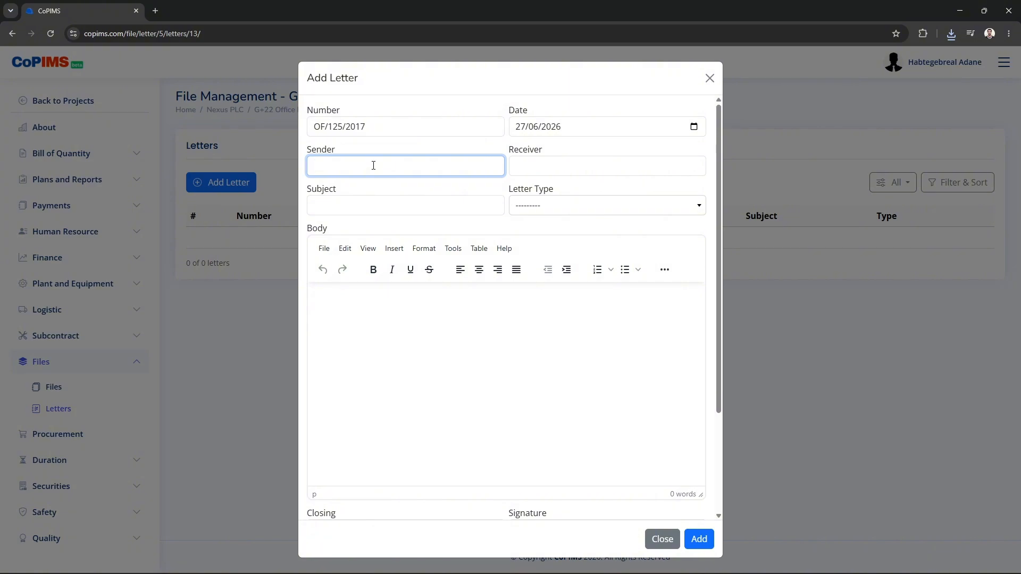
type("Nexus PLC")
left_click(568, 158)
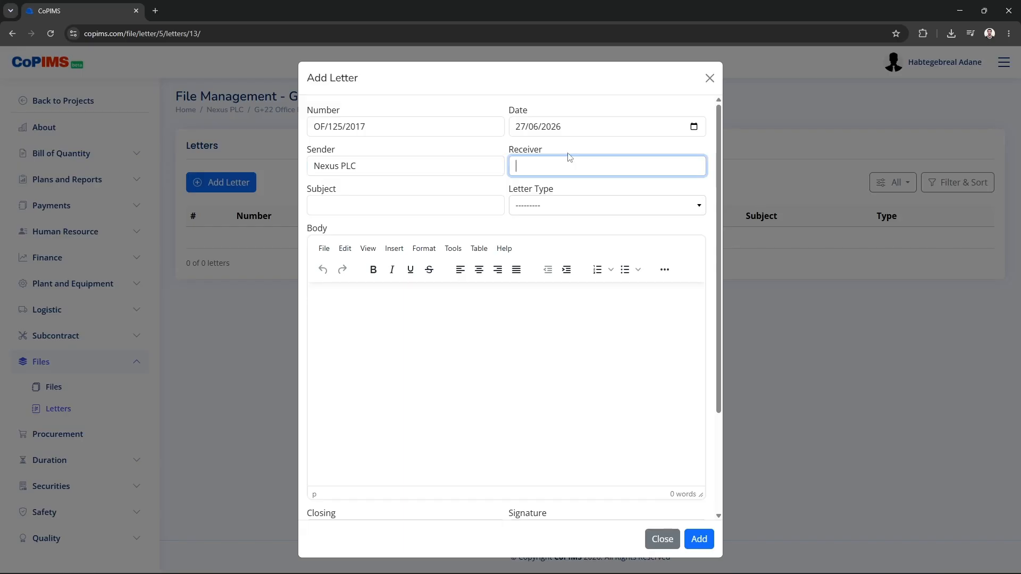
type("AbC")
key("BackSpace")
key("BackSpace")
type("BC Consulting PLC")
Enter the subject 'Regarding Safety Concerns We Observe', fixing the spelling and capitalisation
left_click(403, 209)
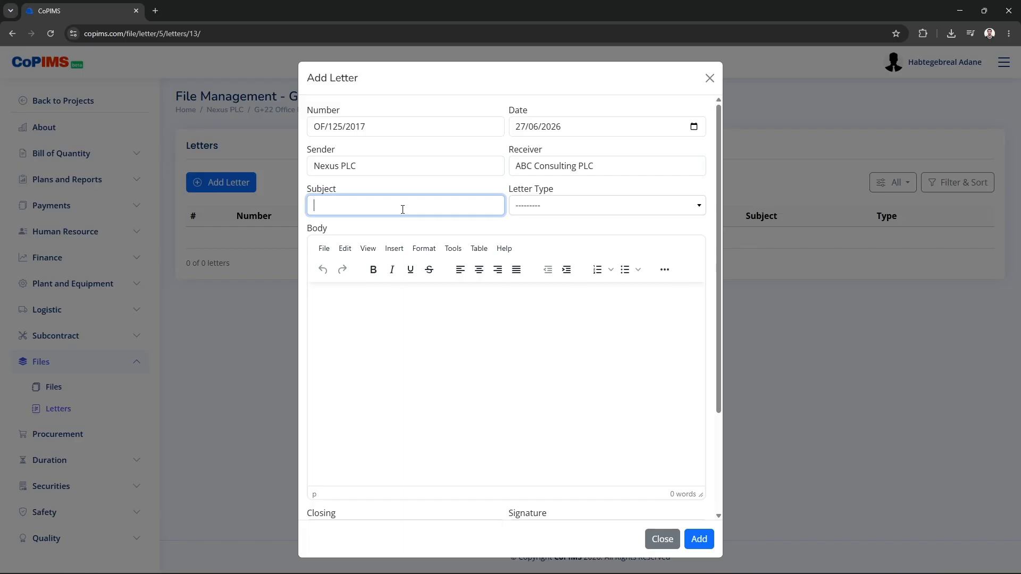
type("Regarding Saf")
type("ty")
key("BackSpace")
key("BackSpace")
type("ety Concer")
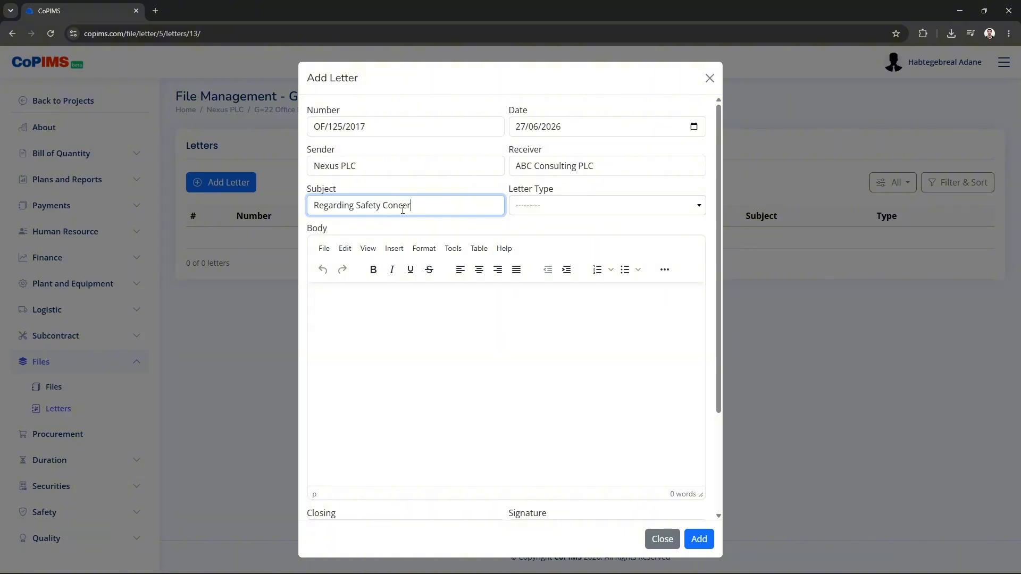
type("ns we observe")
left_click(431, 203)
key("BackSpace")
type("W")
left_click(444, 206)
key("BackSpace")
type("O")
Set the letter type to Outgoing
left_click(550, 207)
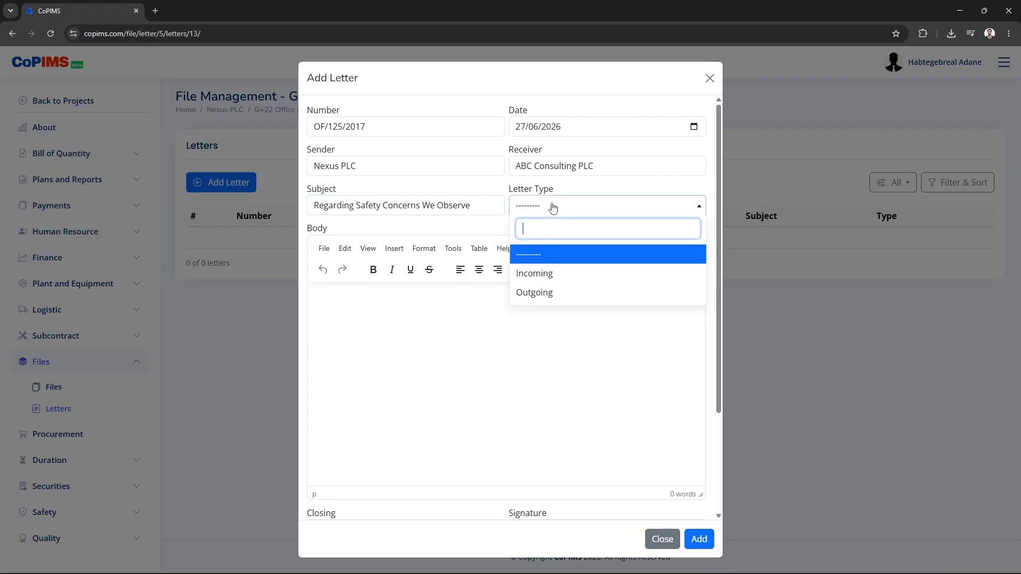
left_click(563, 293)
left_click(423, 295)
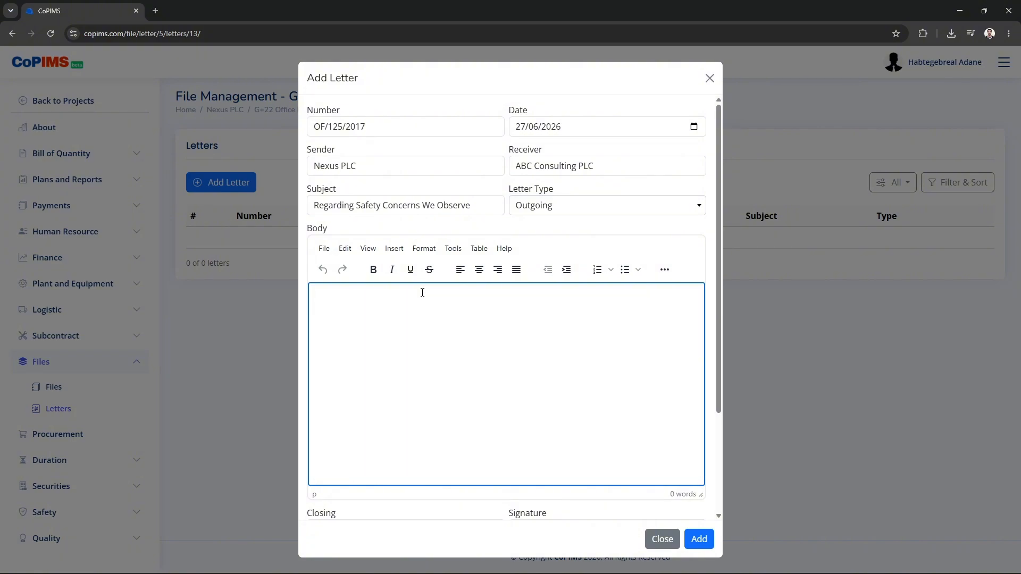
Paste the concrete-curing letter body and replace the [Your Name] placeholder with the signer's name
key("ctrl+v")
scroll(434, 343, "up", 5)
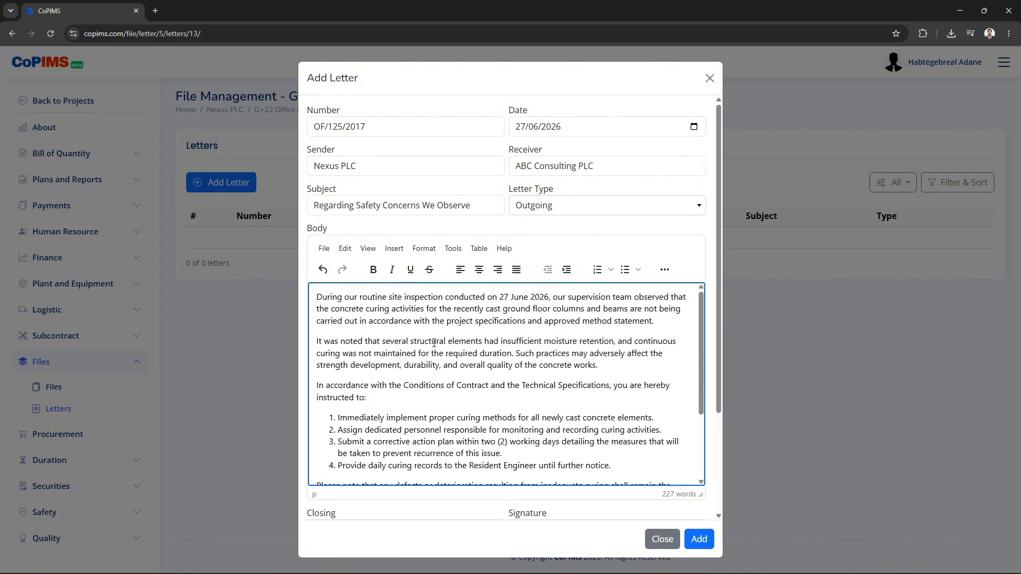
scroll(434, 342, "down", 5)
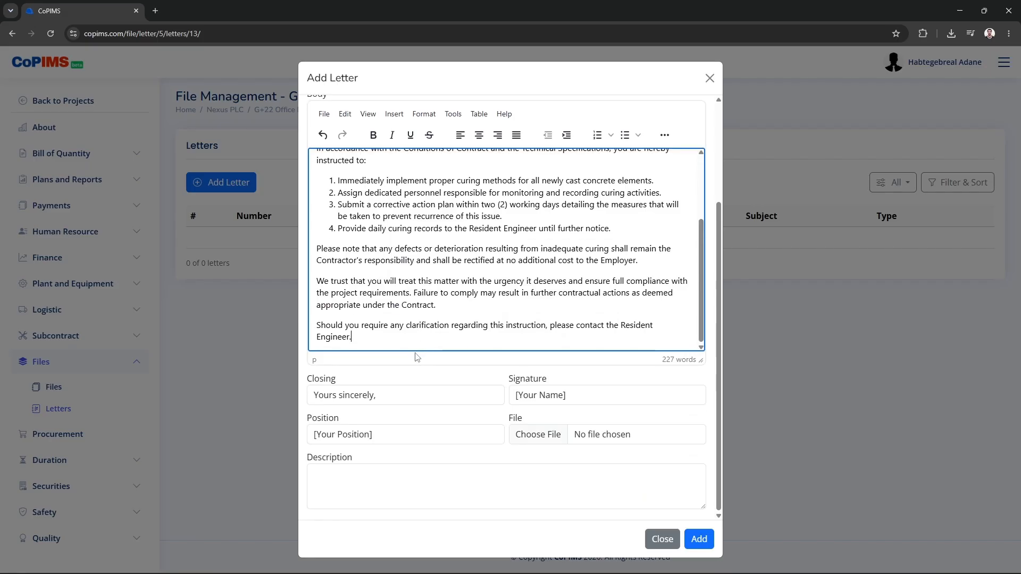
left_click(400, 399)
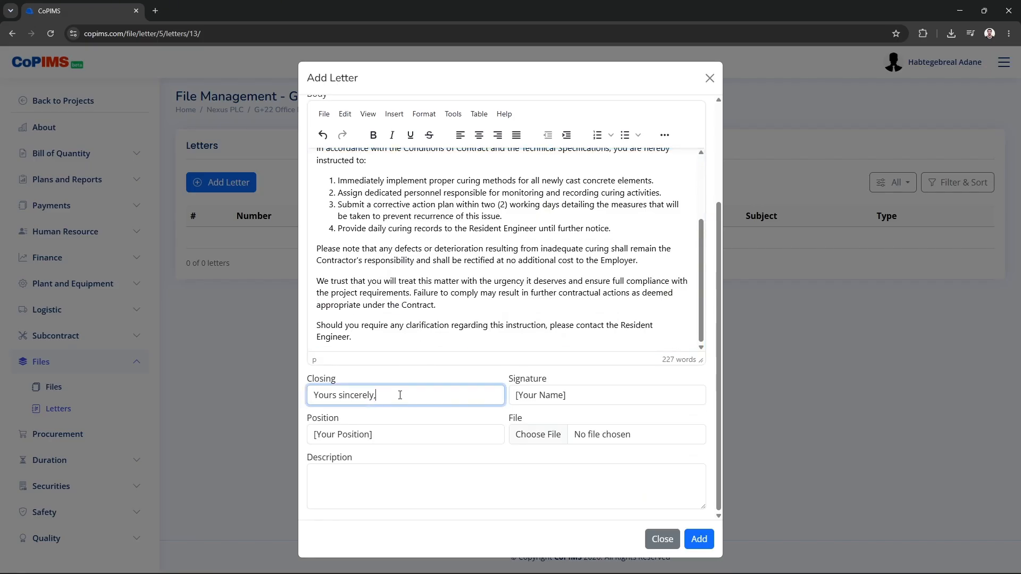
left_click(594, 394)
left_click_drag(597, 394, 512, 394)
key("BackSpace")
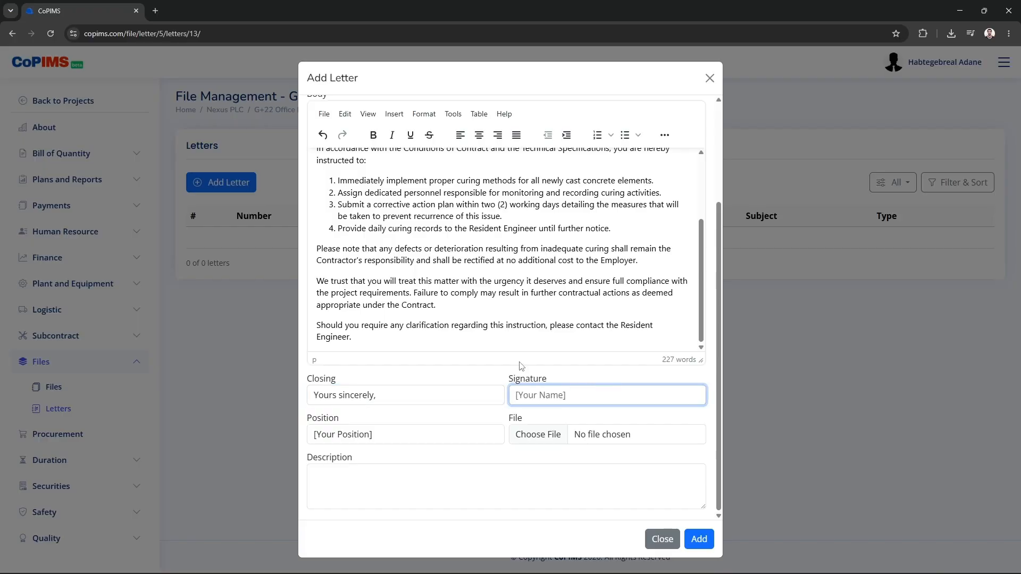
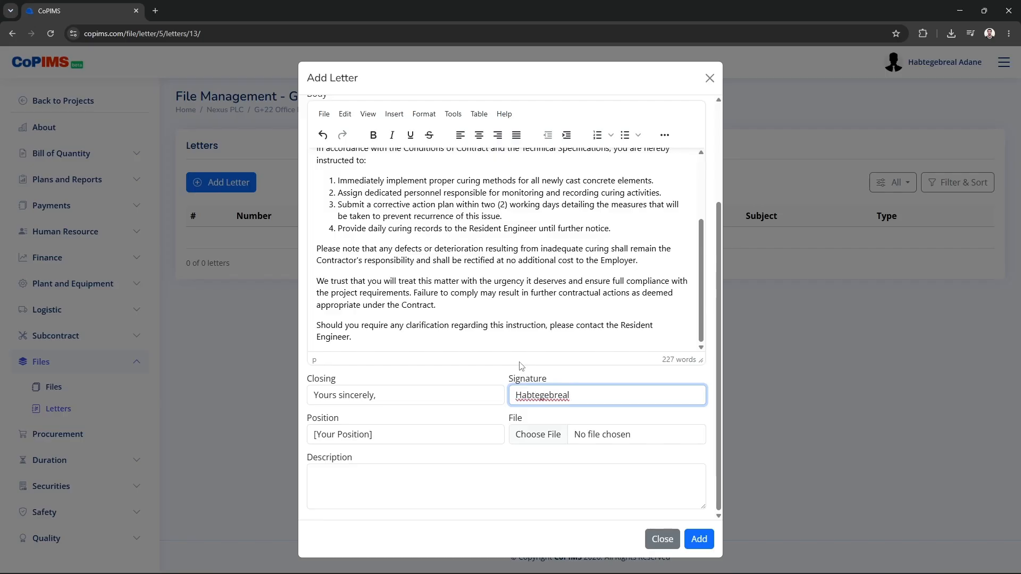
Set the position to Project Manager and save letter OF/125/2017
triple_click(406, 432)
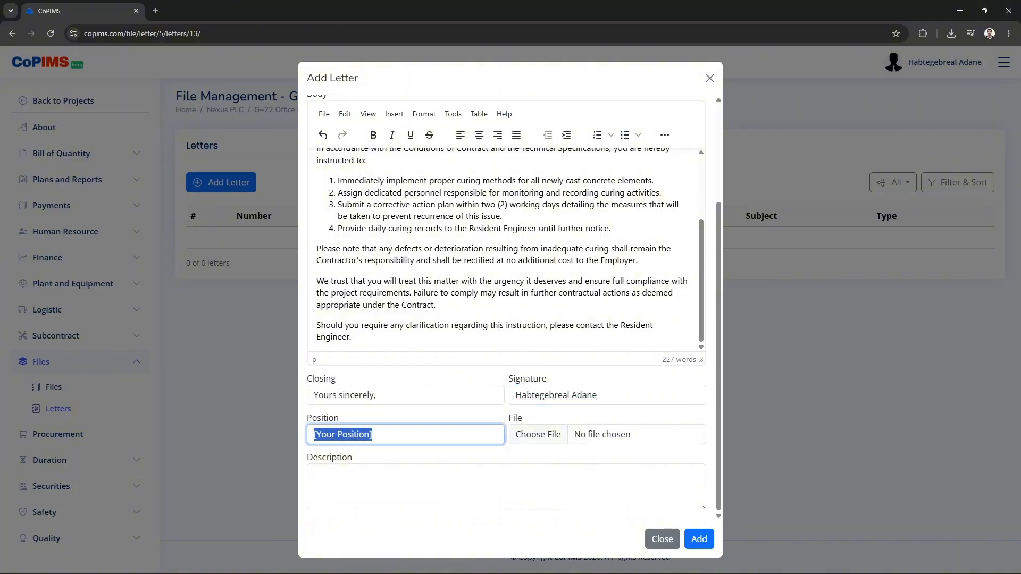
type("Pr")
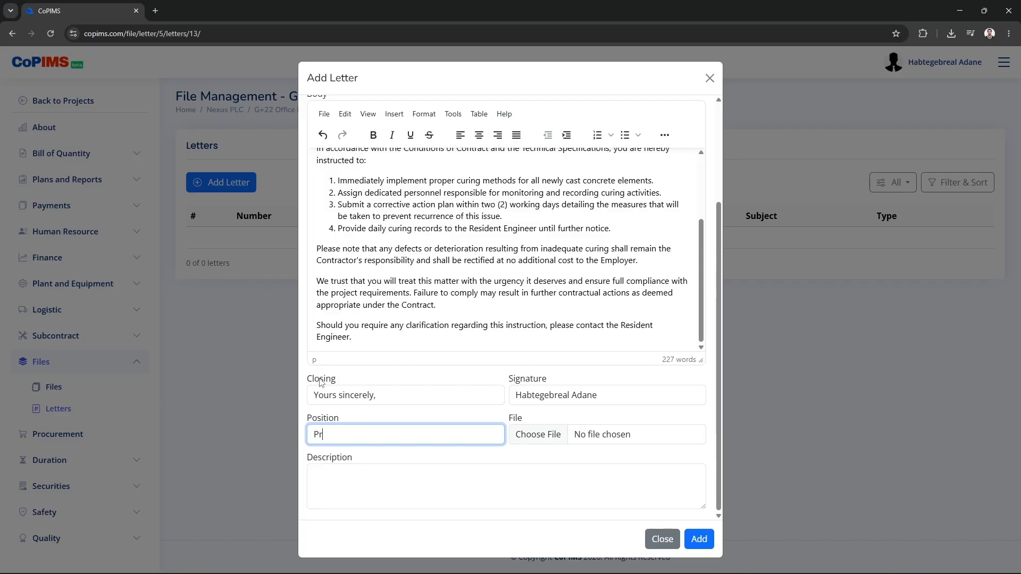
type("oject Manager")
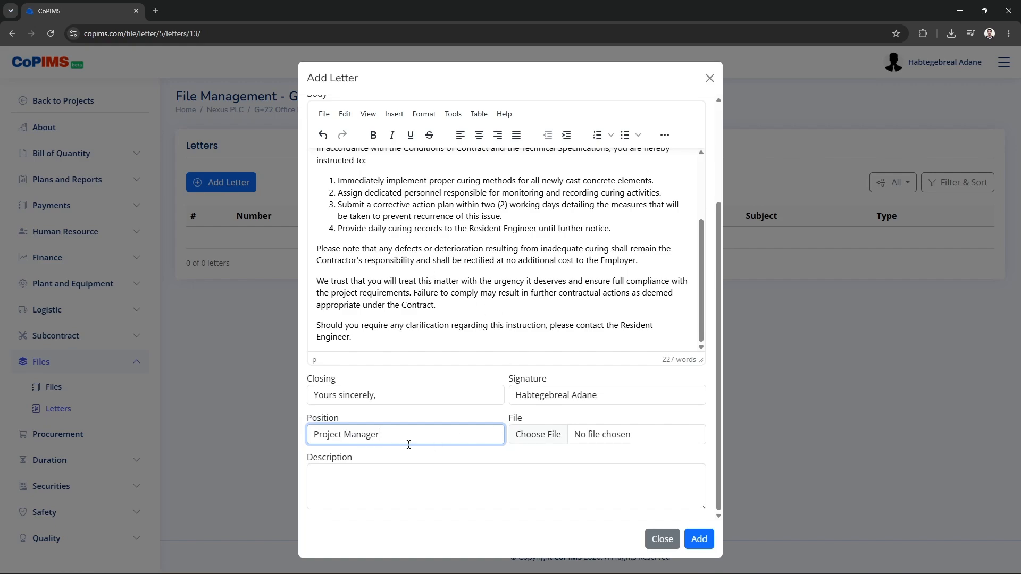
left_click(700, 539)
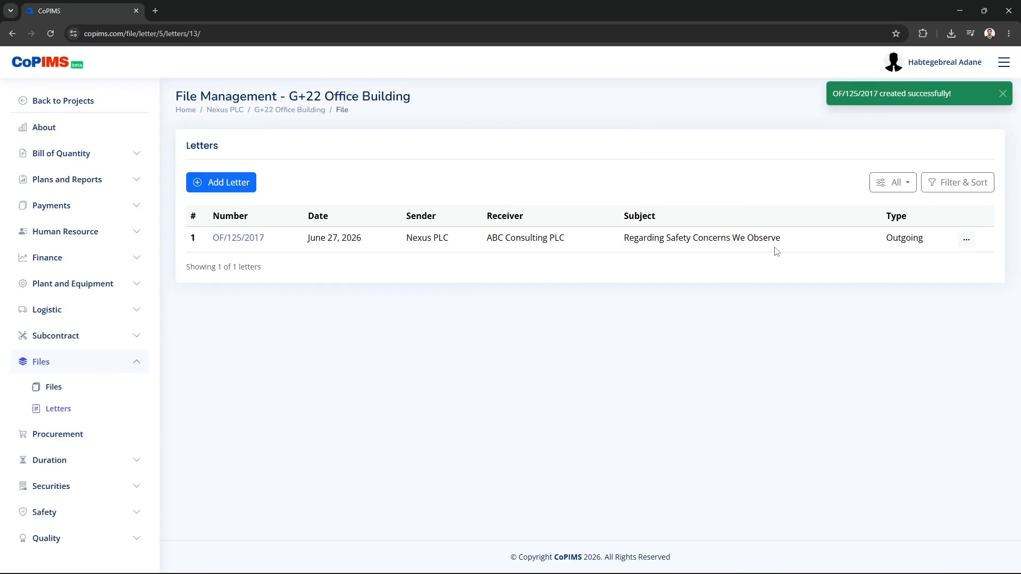
left_click(243, 239)
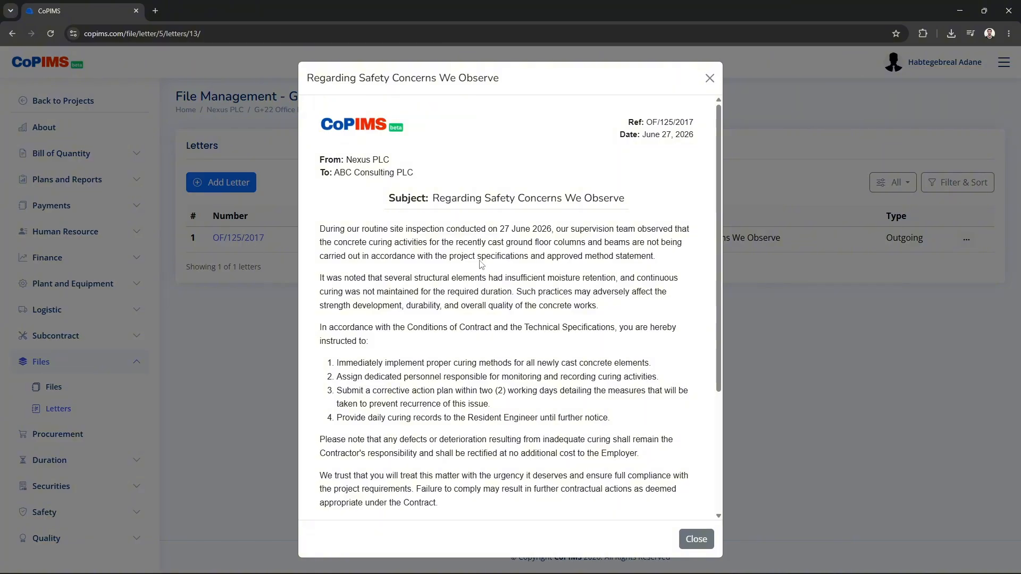
scroll(481, 264, "down", 4)
scroll(487, 261, "up", 4)
scroll(537, 208, "down", 3)
scroll(480, 327, "down", 1)
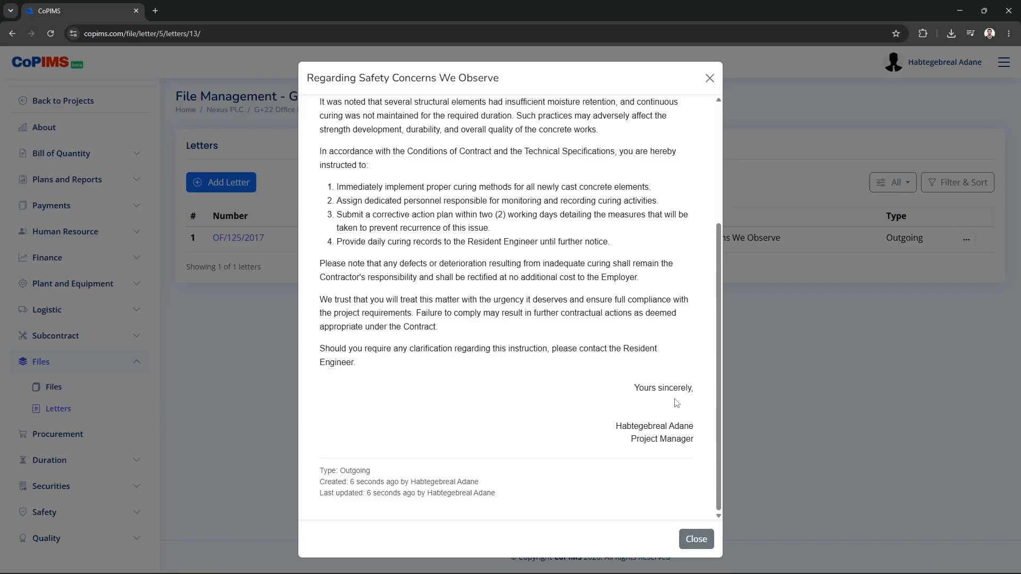
left_click(796, 211)
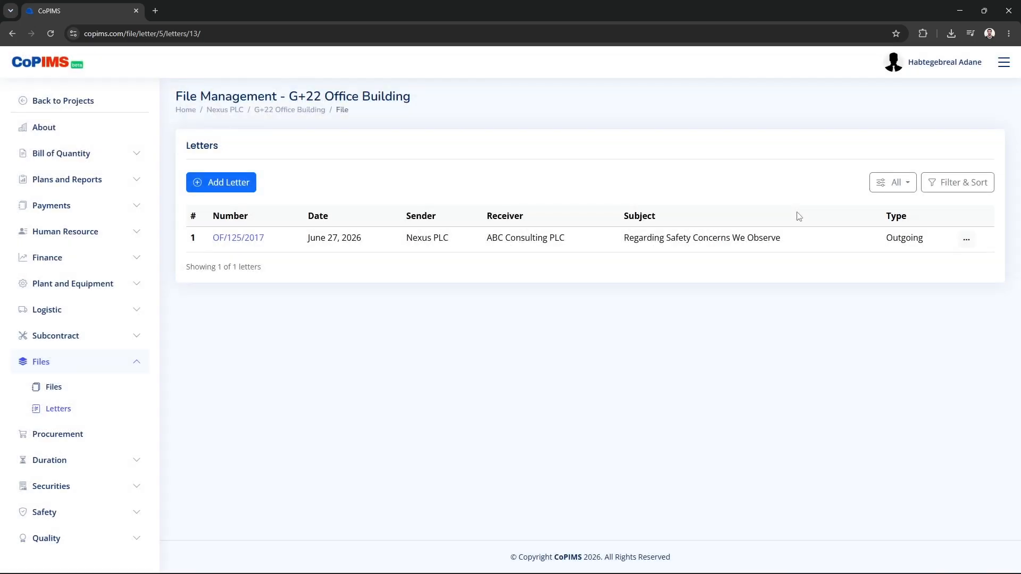